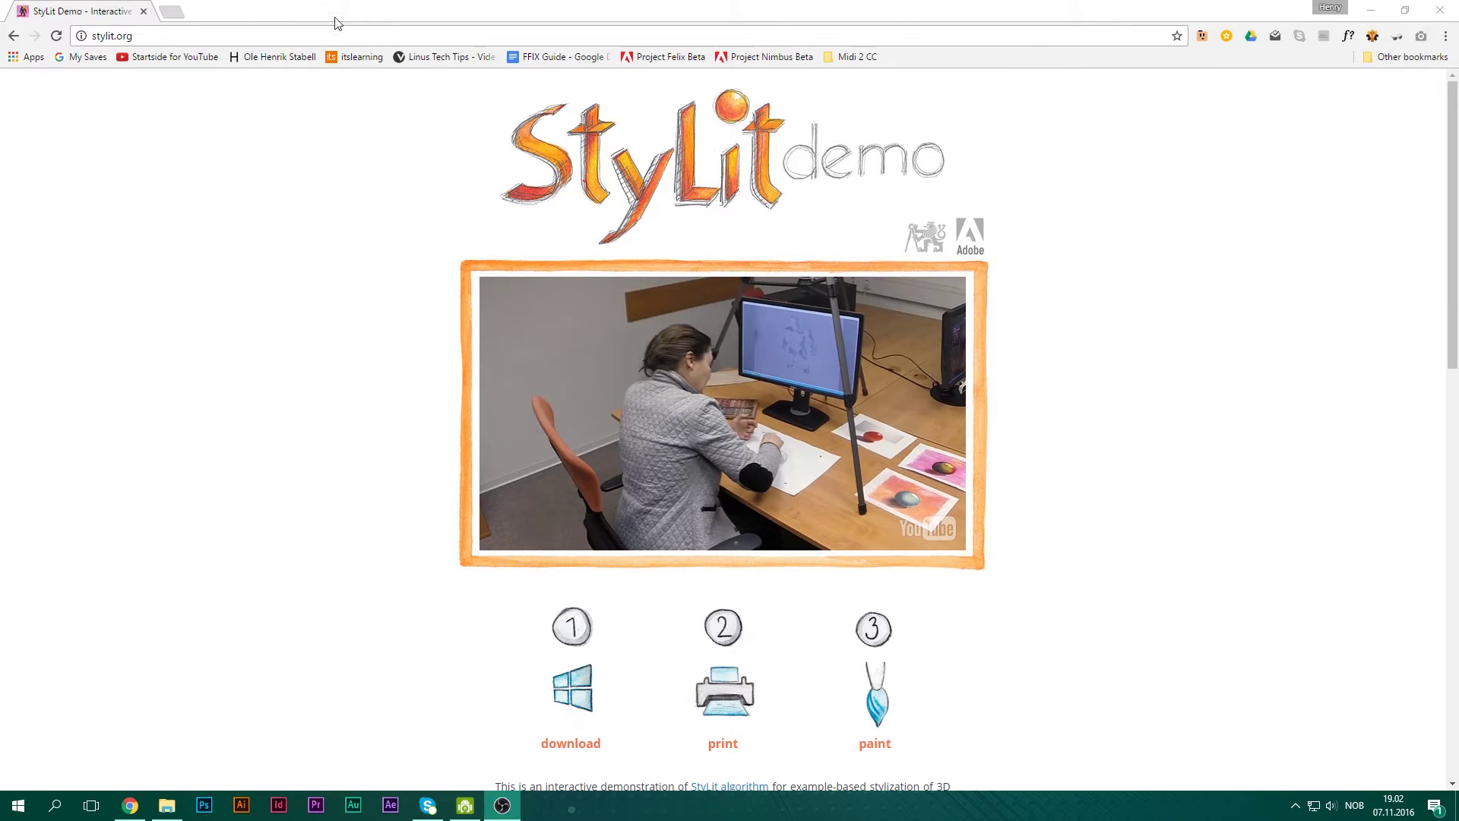
# - Look through the StyLit demo page and download the Windows demo archive stylit-demo.zip
pyautogui.click(217, 236)
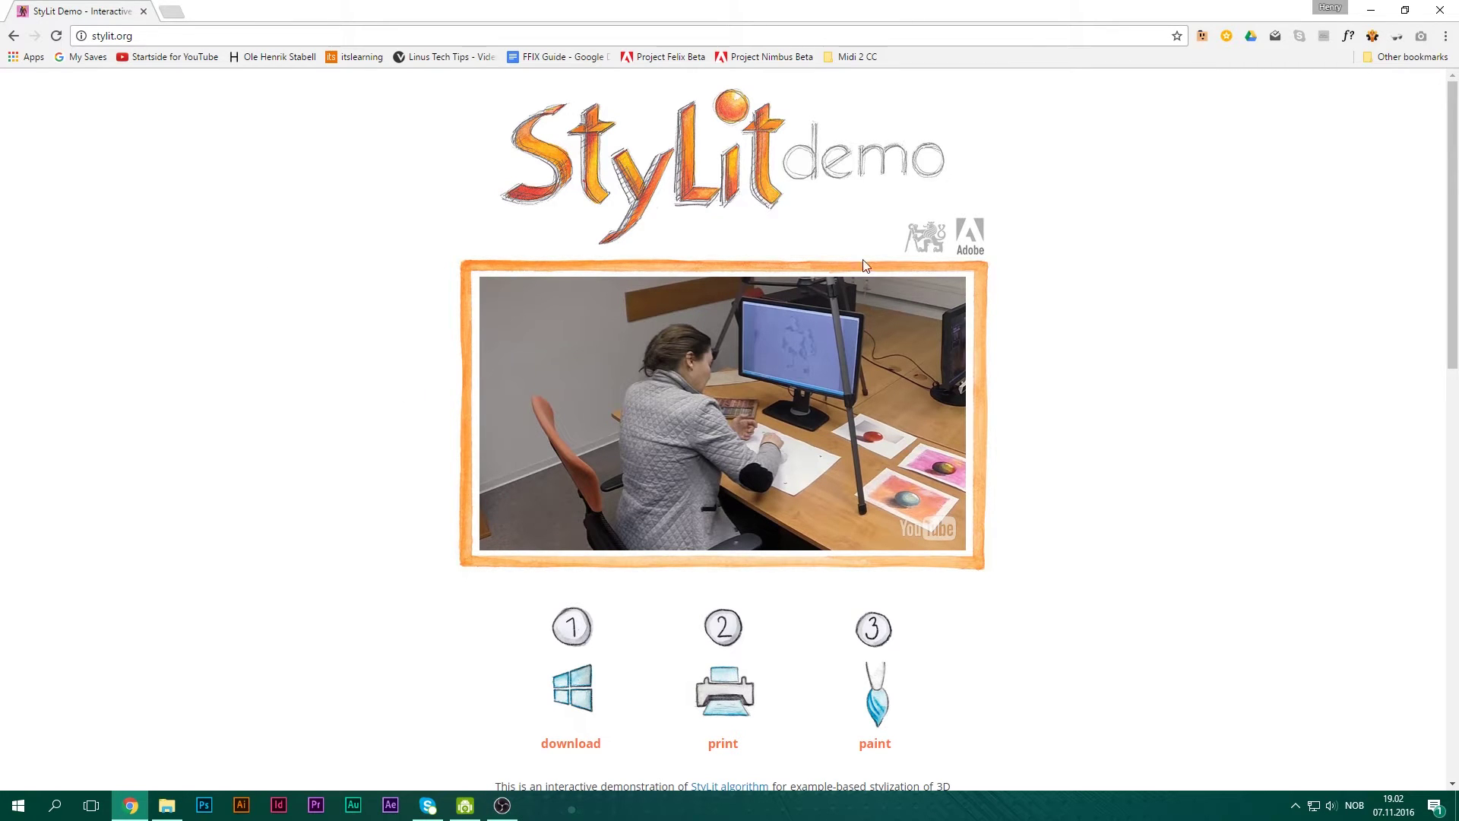
pyautogui.scroll(-3, 372, 380)
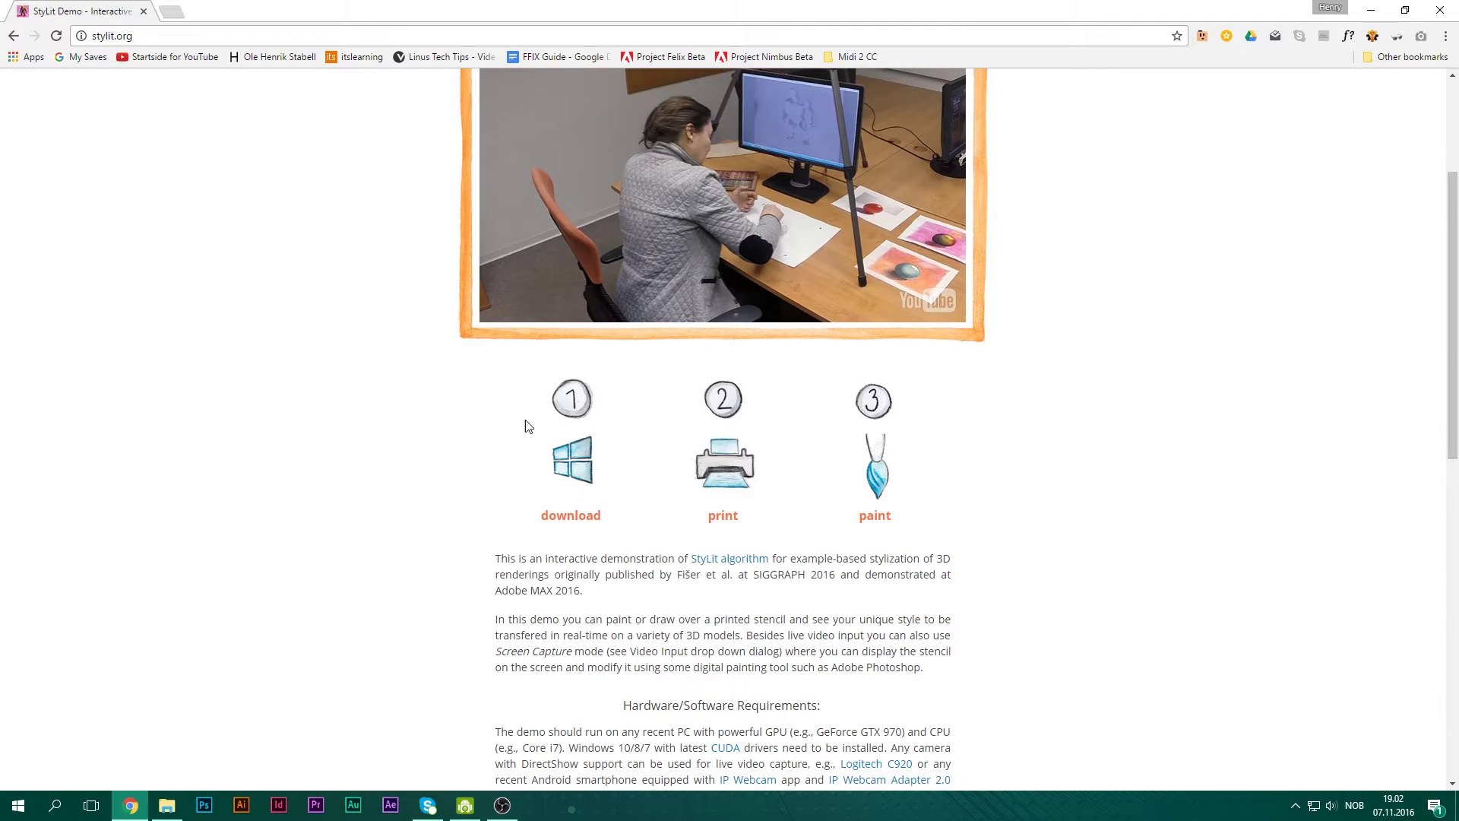
pyautogui.click(555, 471)
pyautogui.scroll(-3, 317, 507)
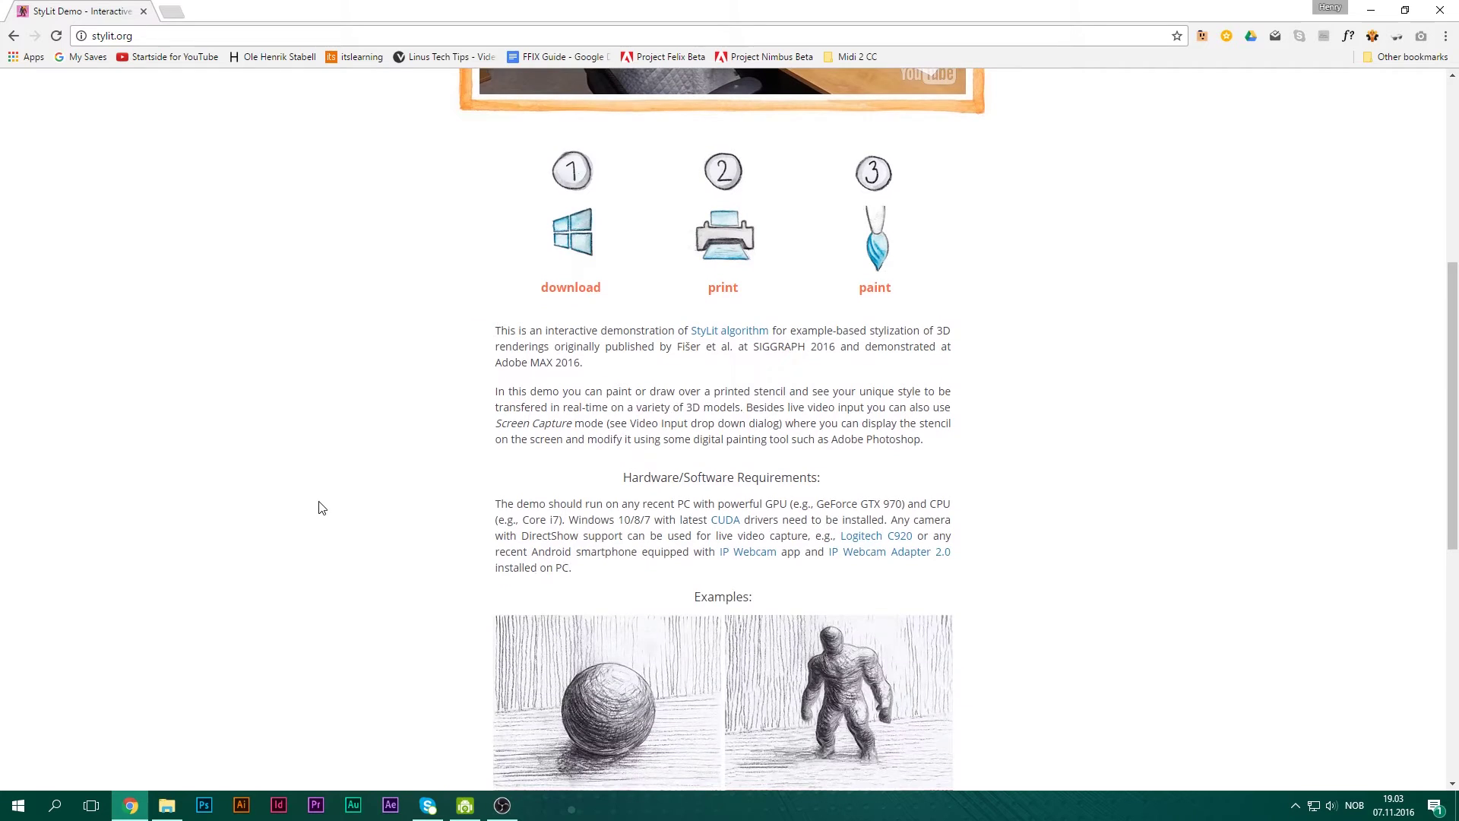
pyautogui.scroll(6, 319, 507)
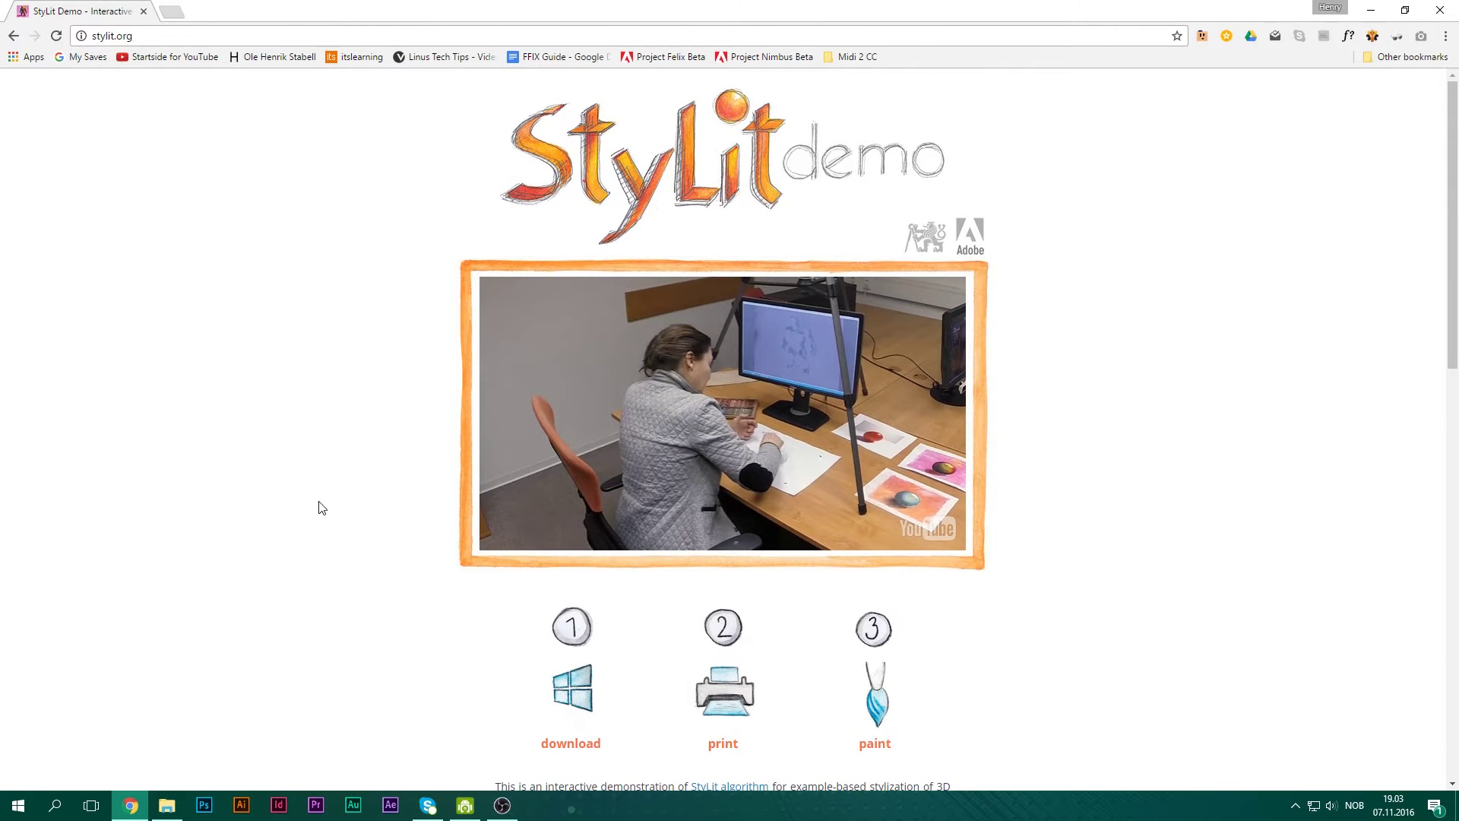
pyautogui.scroll(-2, 319, 508)
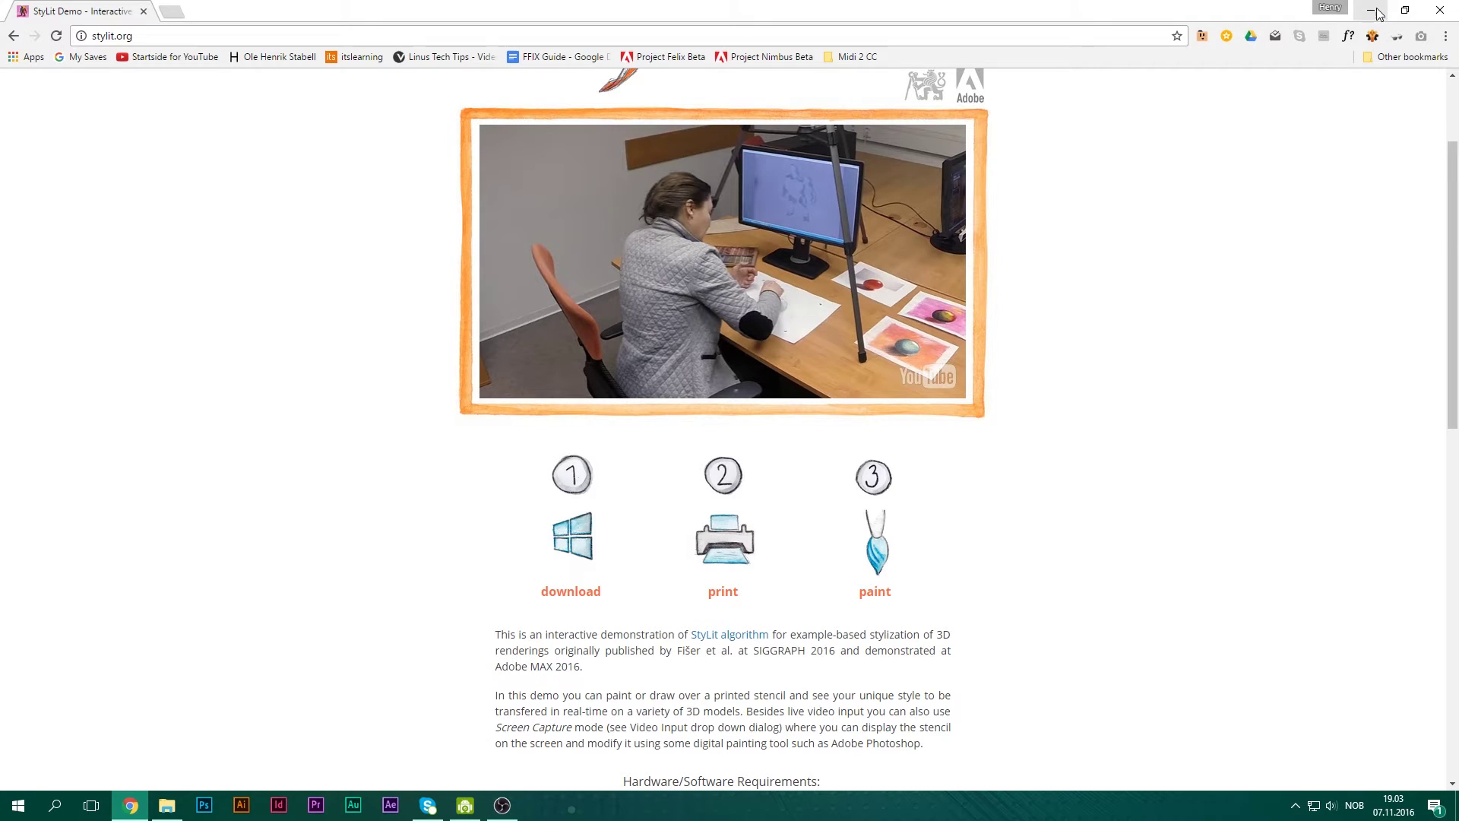
pyautogui.click(567, 562)
pyautogui.click(601, 386)
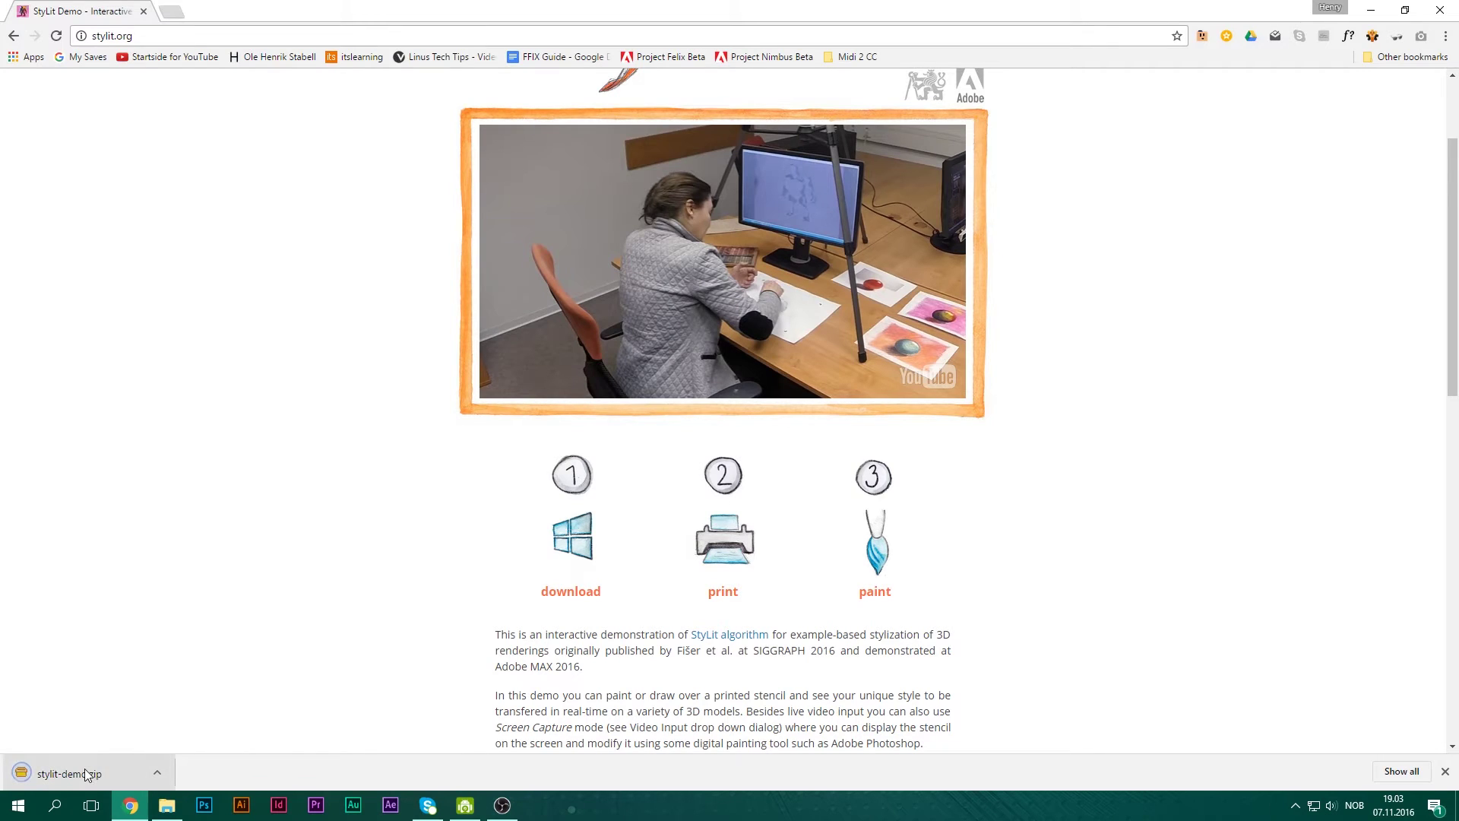
# - Switch to DroidCam Client, connect to the phone over WiFi with video only, retrying as needed, and minimize the client
pyautogui.click(466, 805)
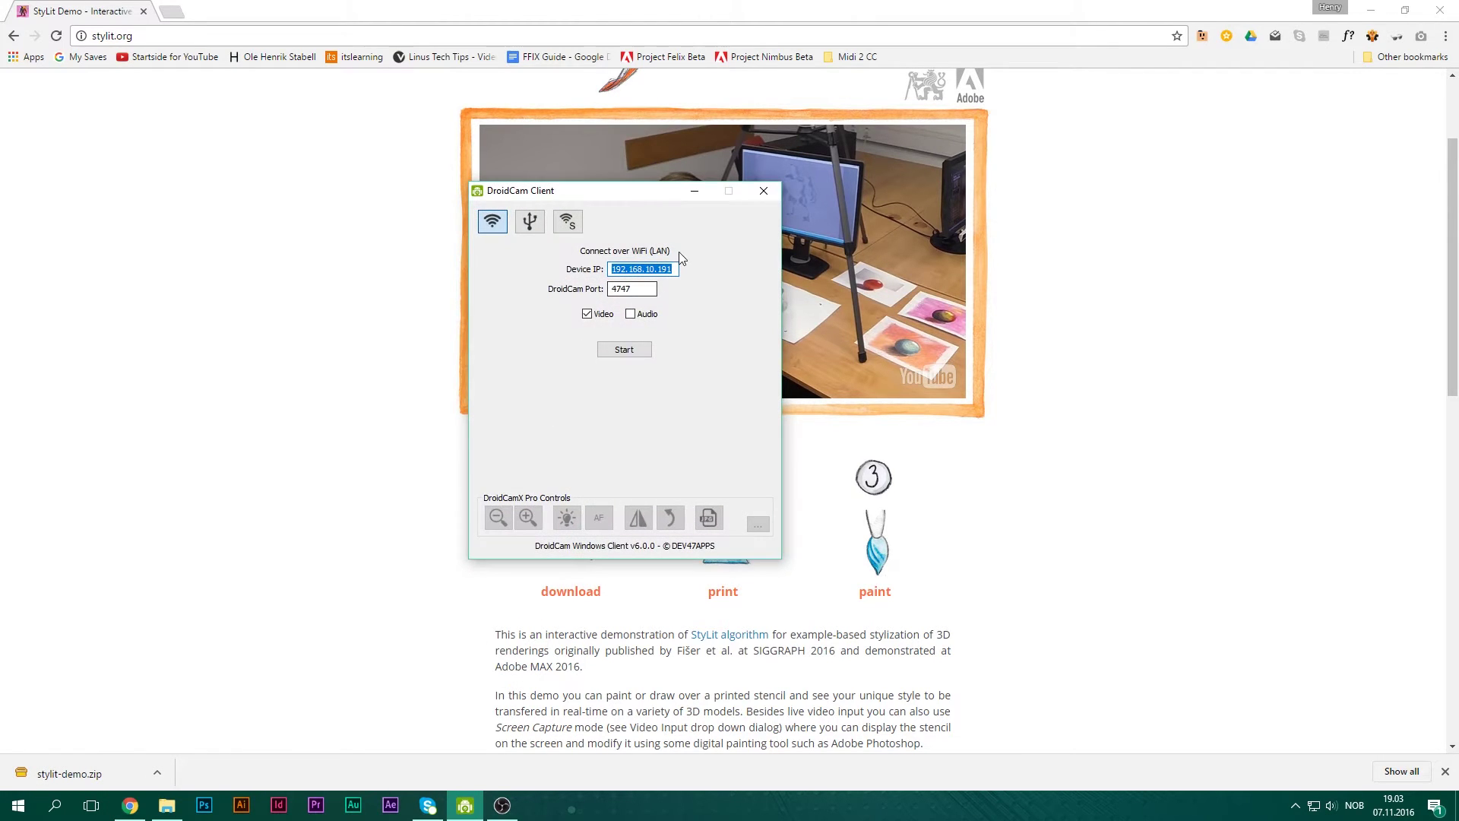
pyautogui.click(694, 191)
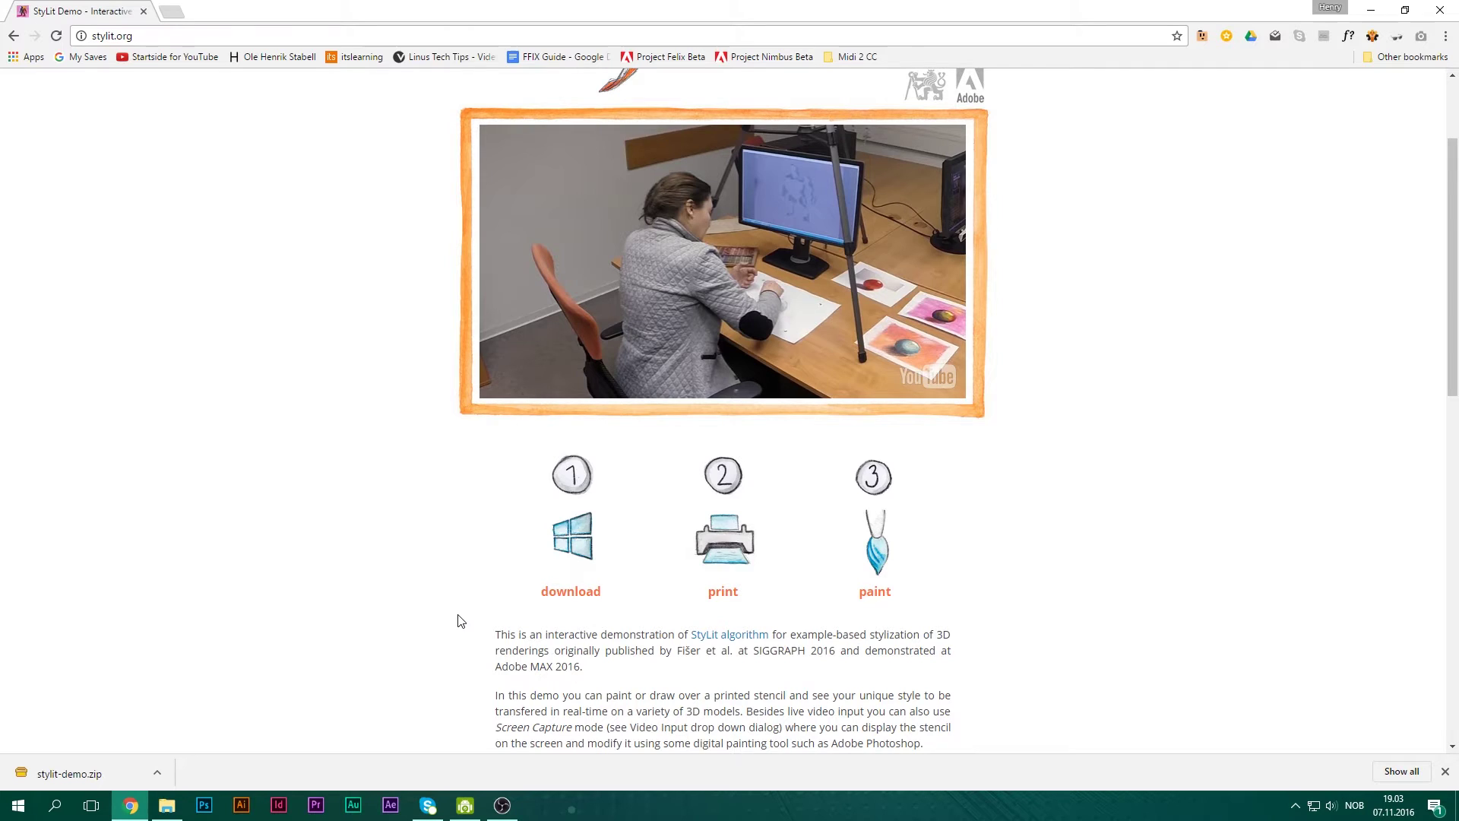
pyautogui.click(465, 805)
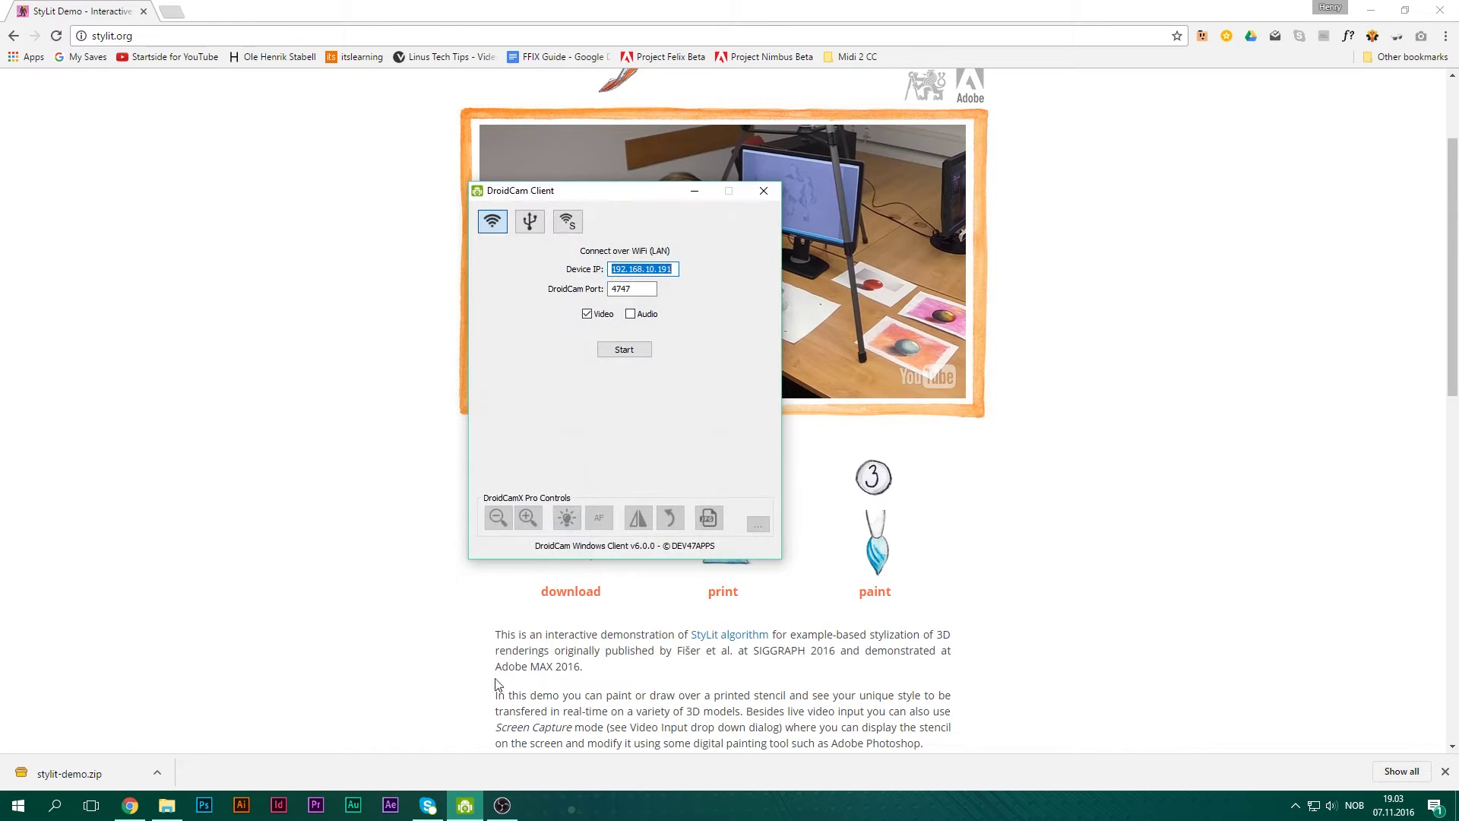
pyautogui.click(625, 350)
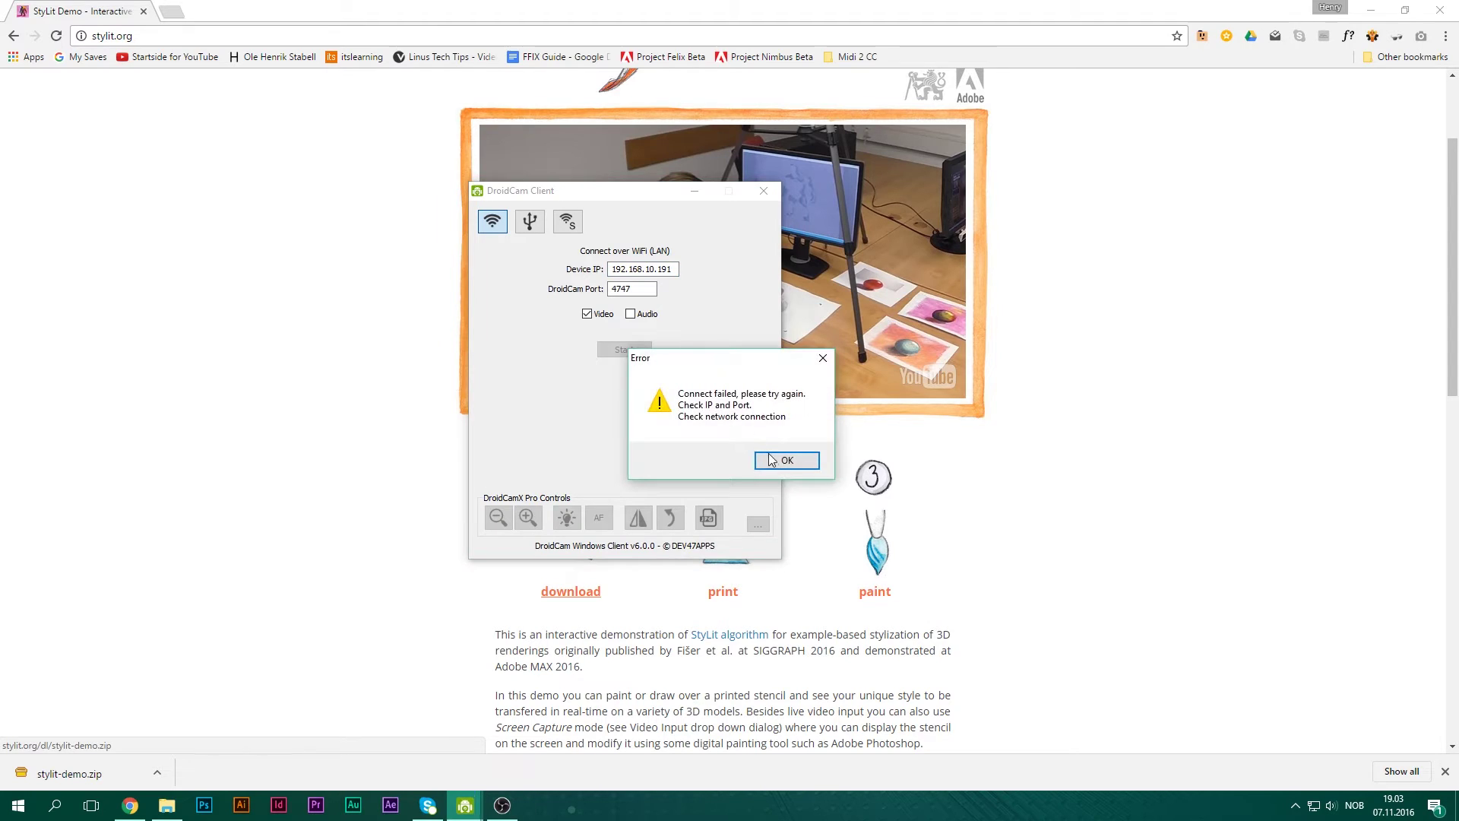
pyautogui.click(775, 459)
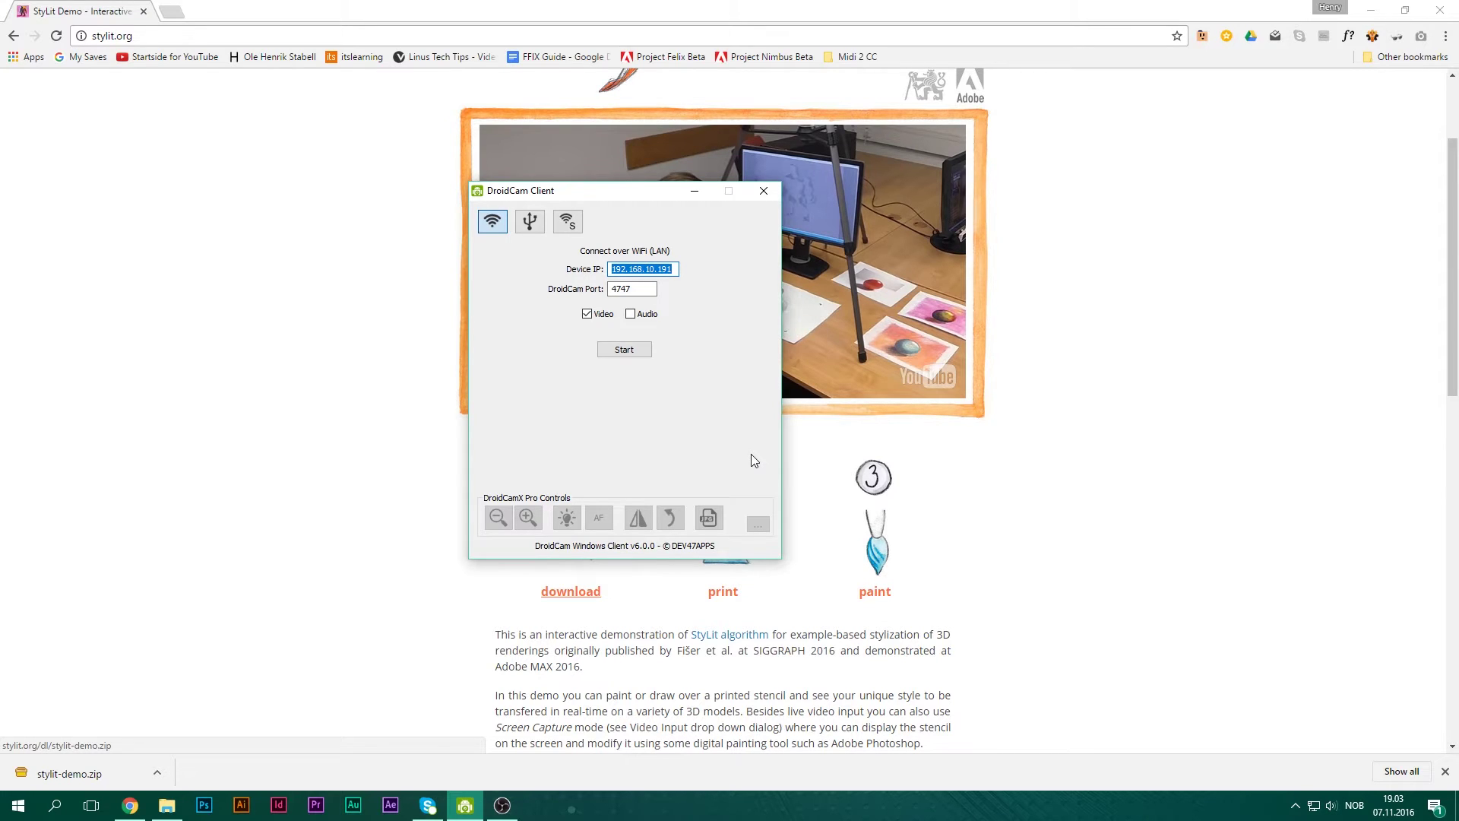
pyautogui.click(620, 350)
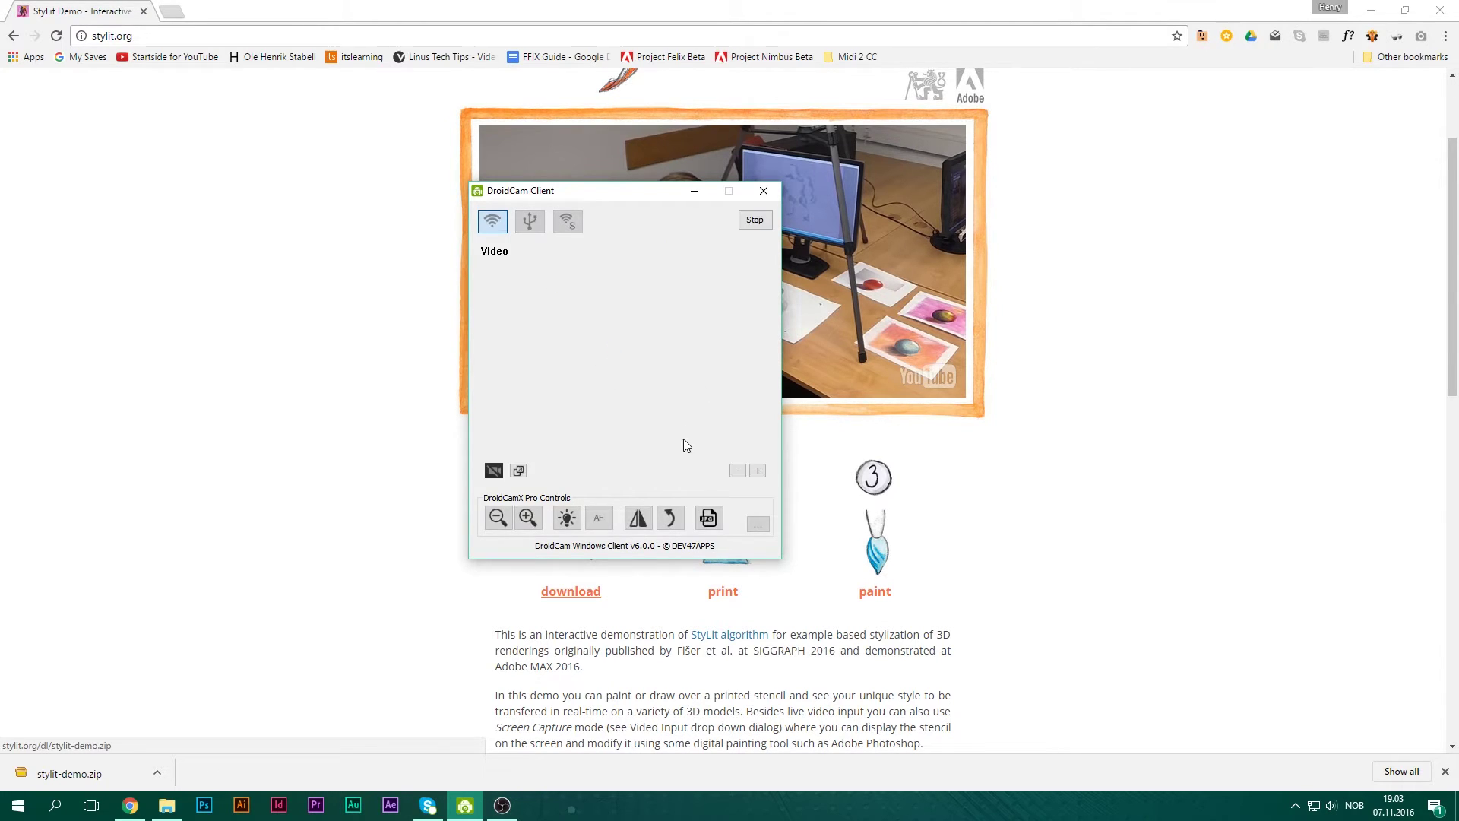
pyautogui.click(694, 191)
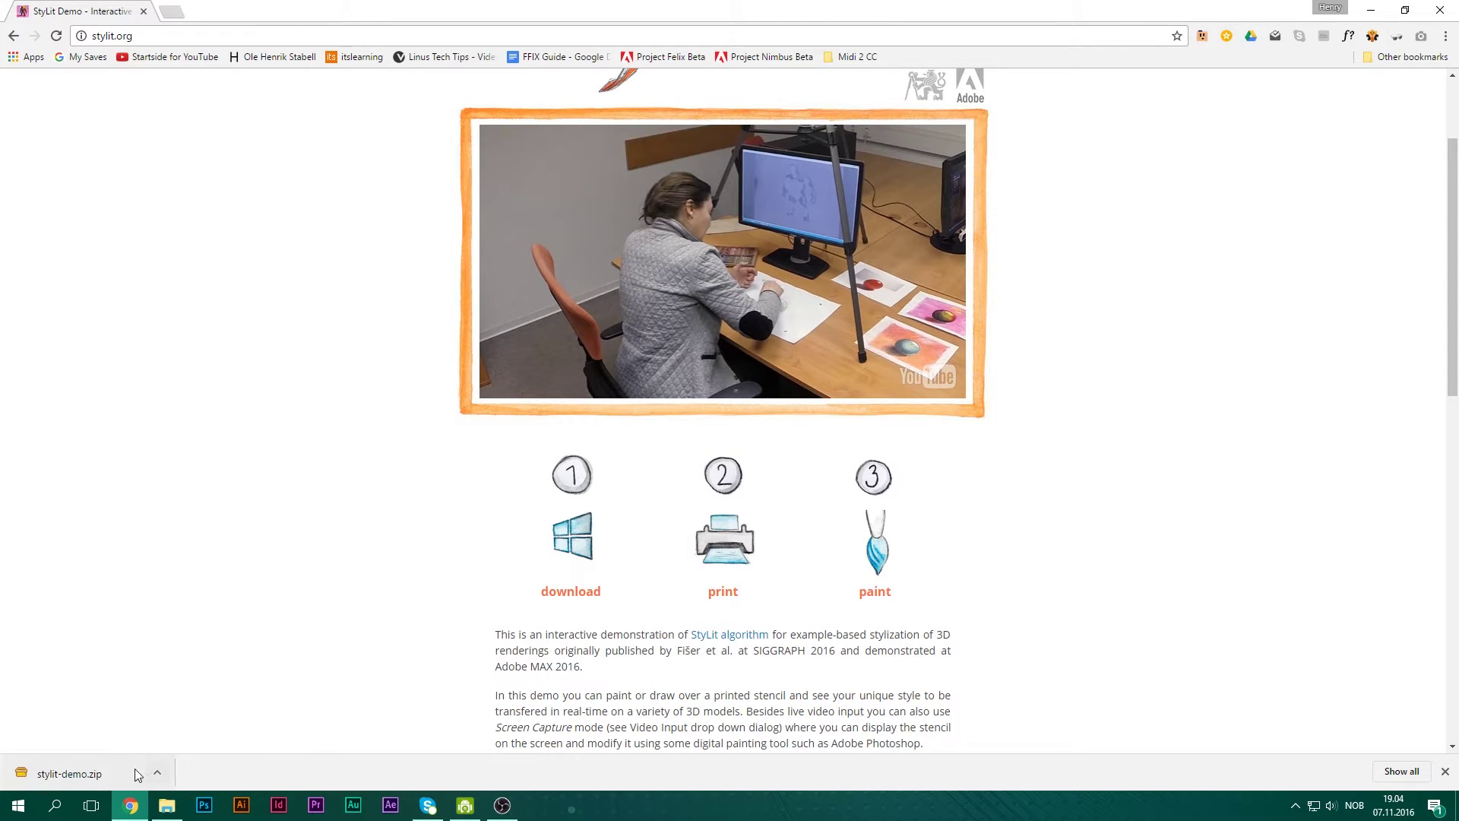
pyautogui.moveTo(458, 808)
pyautogui.moveTo(457, 740)
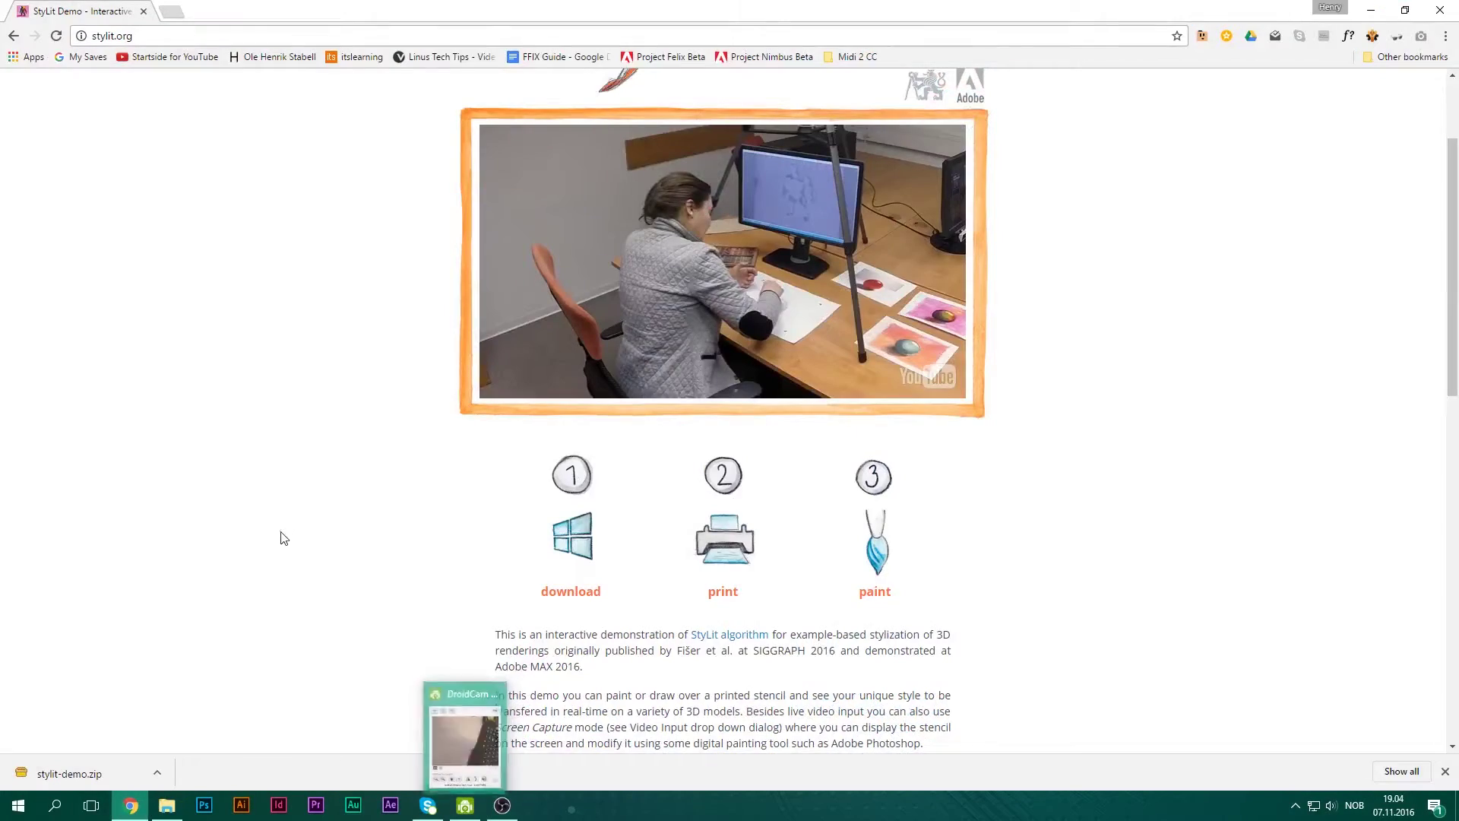
# - Open the downloaded stylit-demo.zip and extract all its files into a new folder in Downloads
pyautogui.click(108, 773)
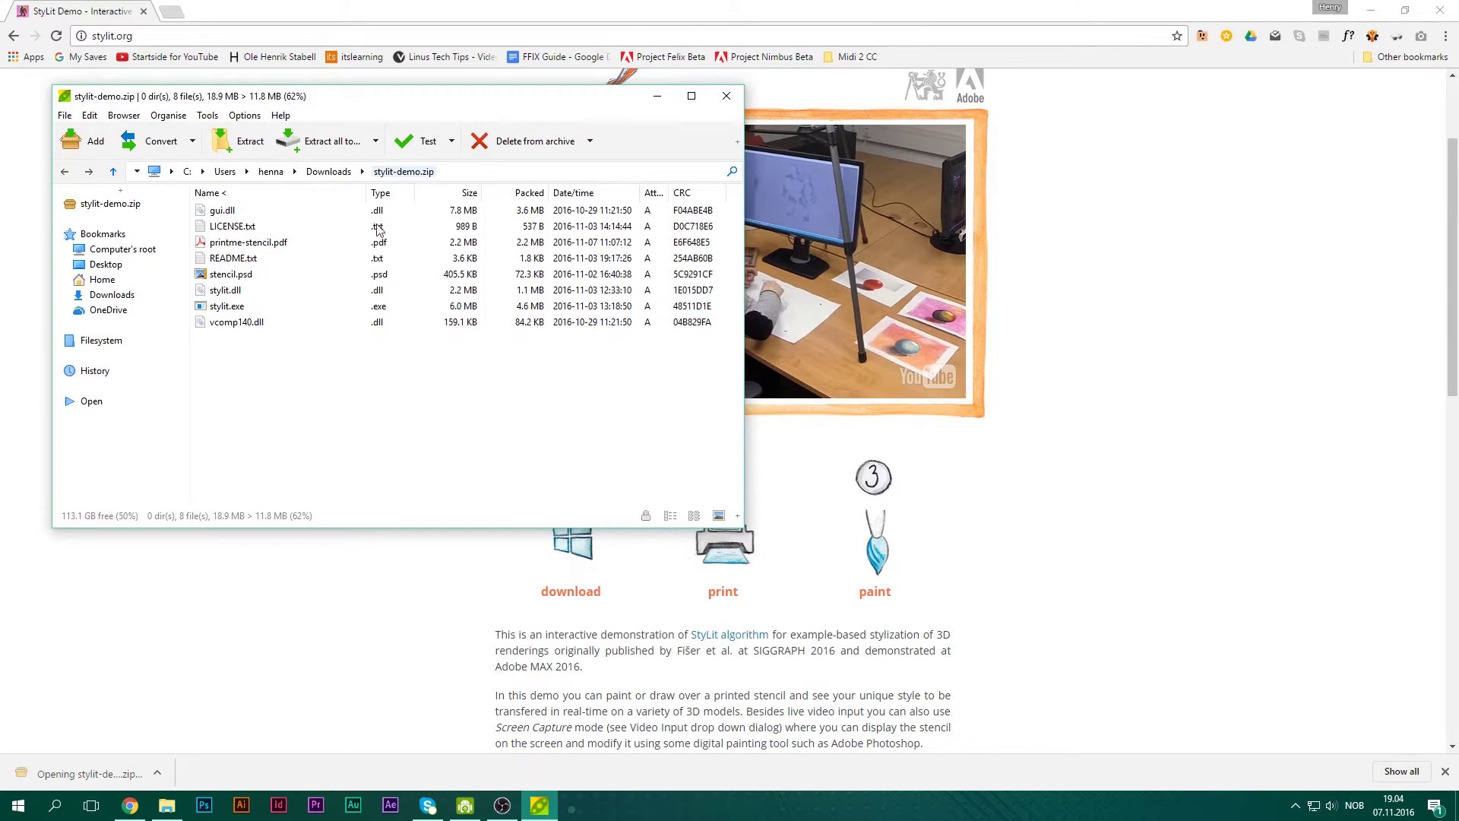
pyautogui.click(235, 144)
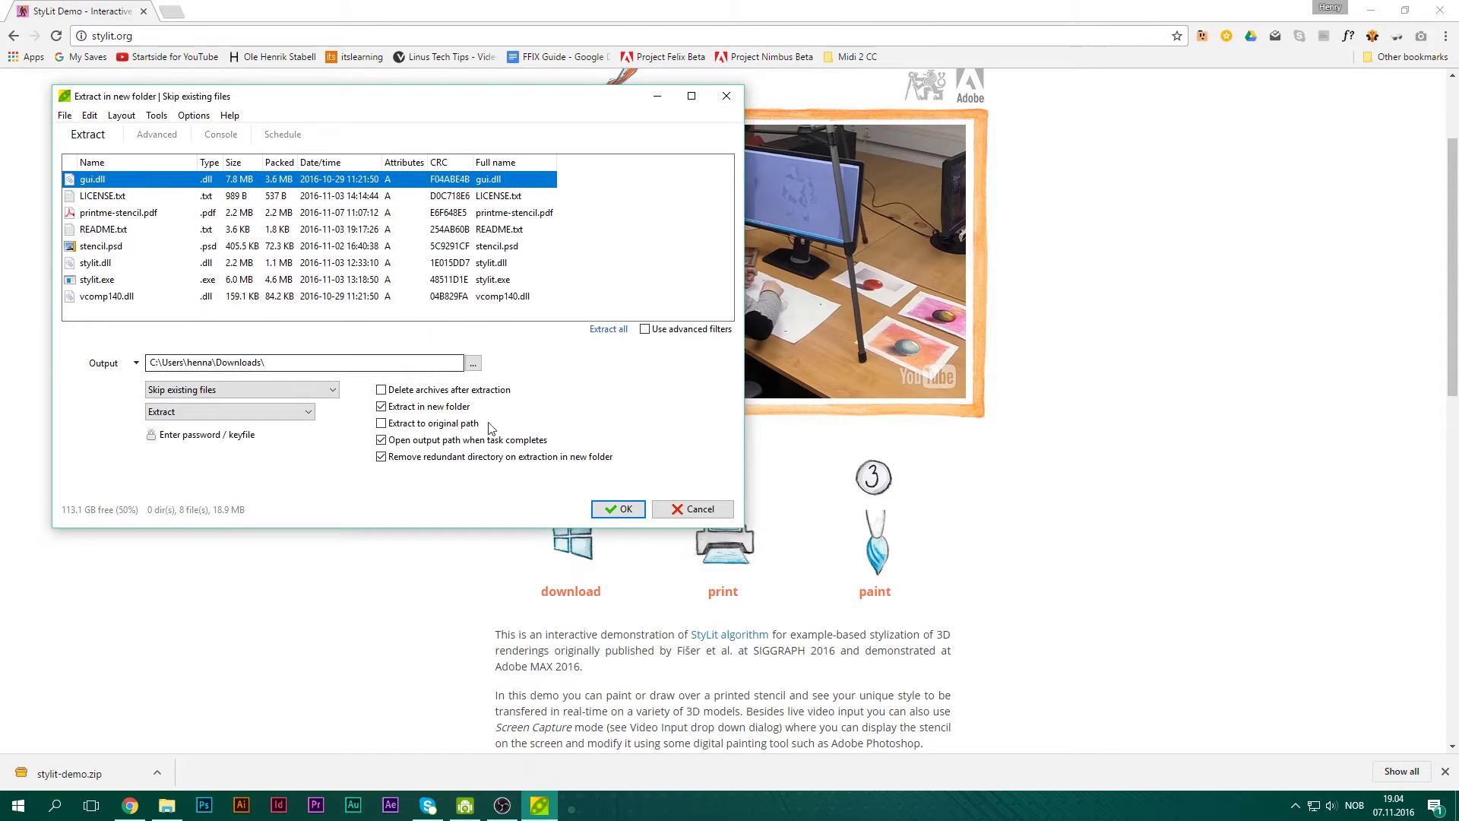
pyautogui.click(617, 508)
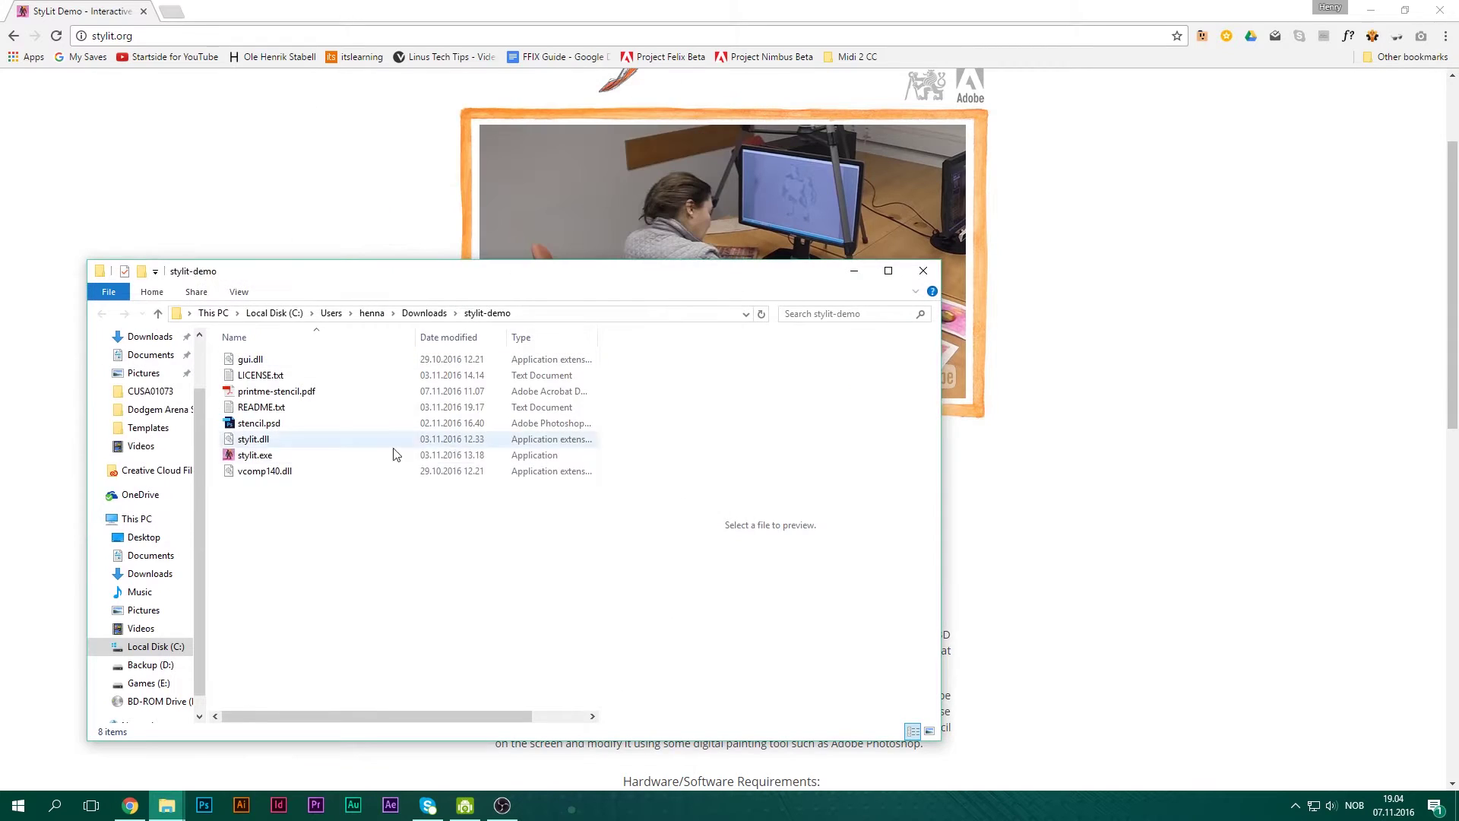
# - Preview printme-stencil.pdf and stencil.psd in the extracted stylit-demo folder and launch stylit.exe
pyautogui.click(266, 424)
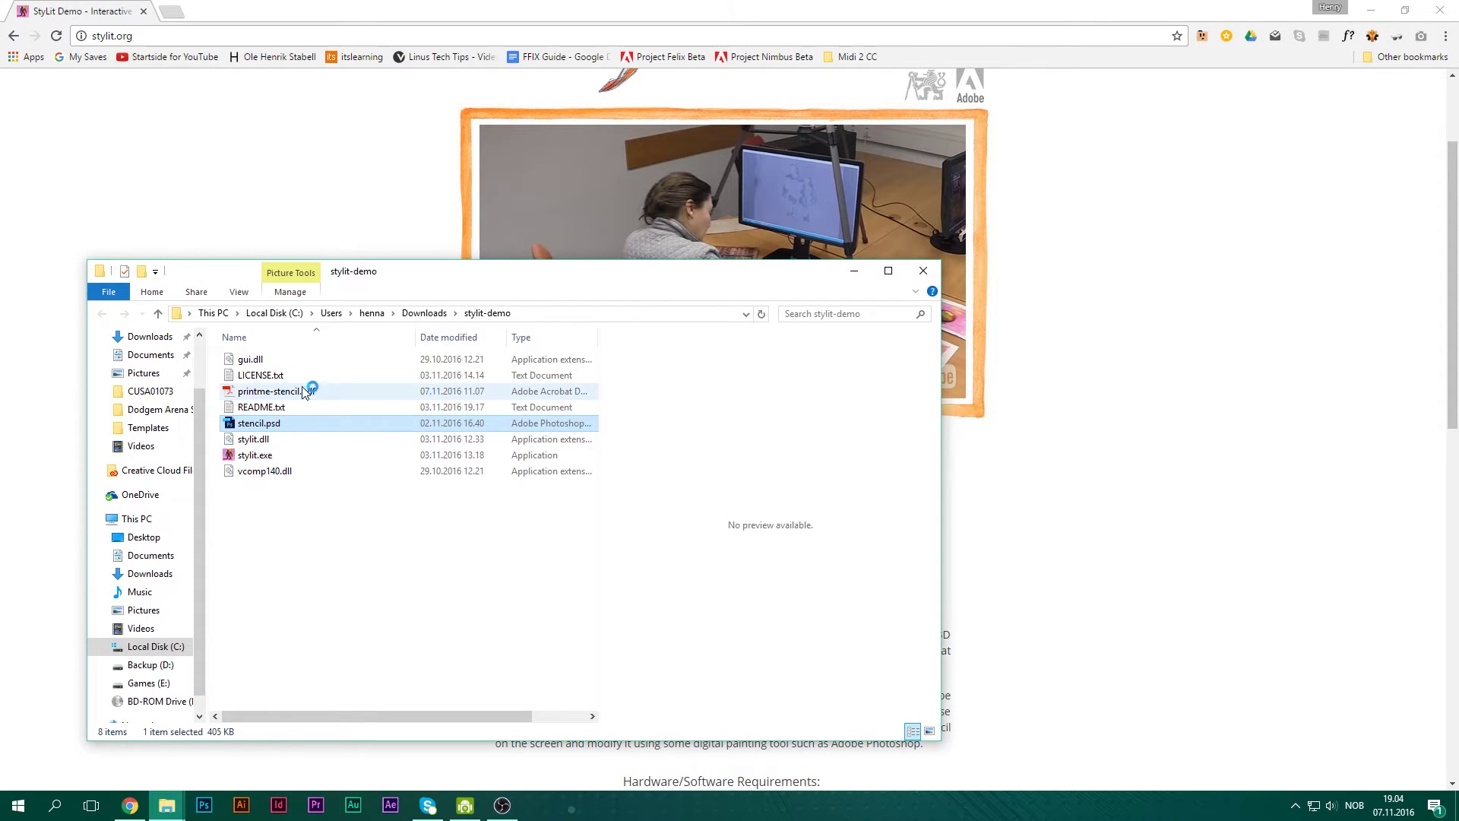
pyautogui.click(303, 391)
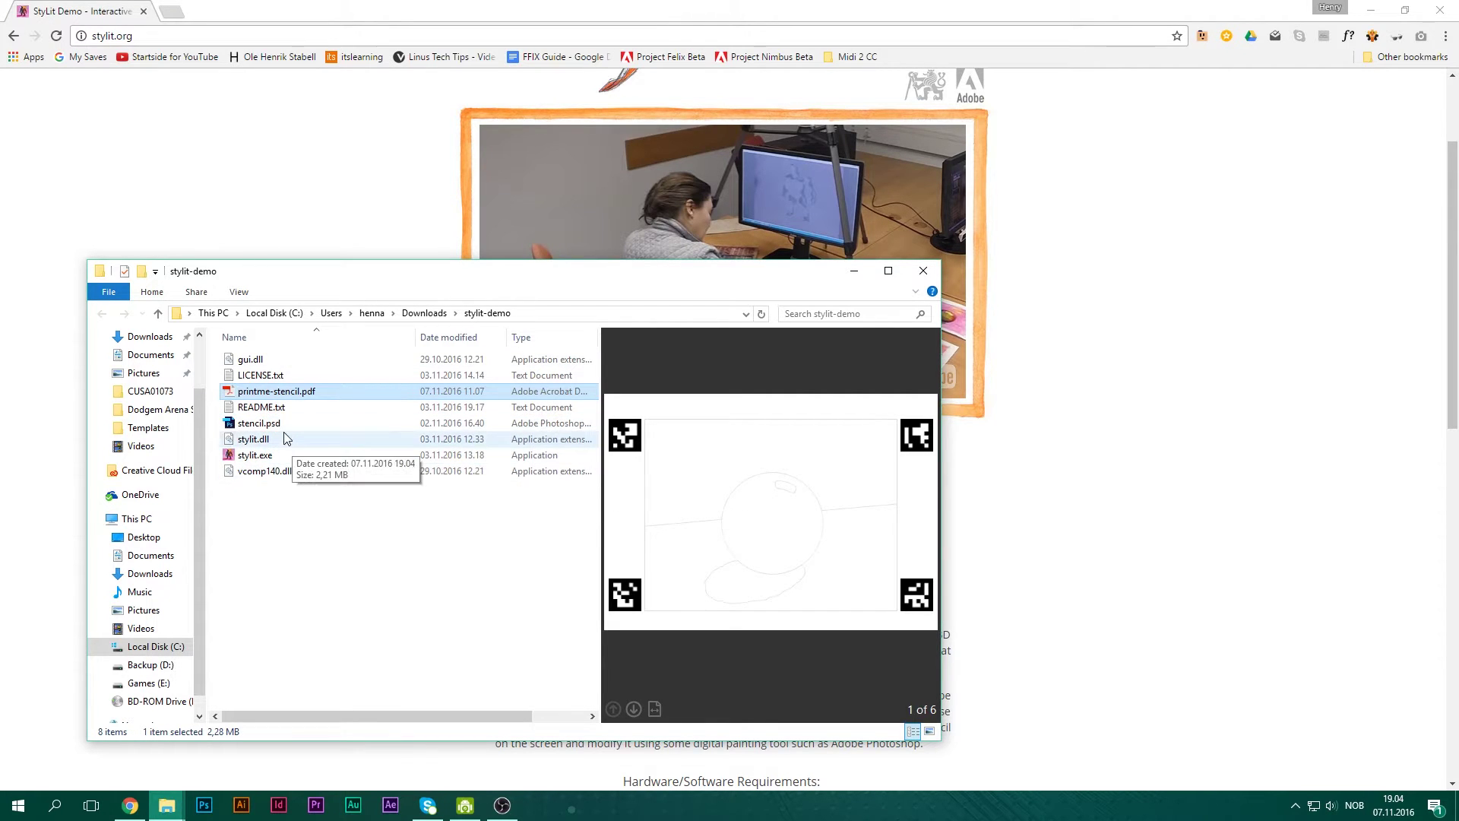
pyautogui.click(344, 425)
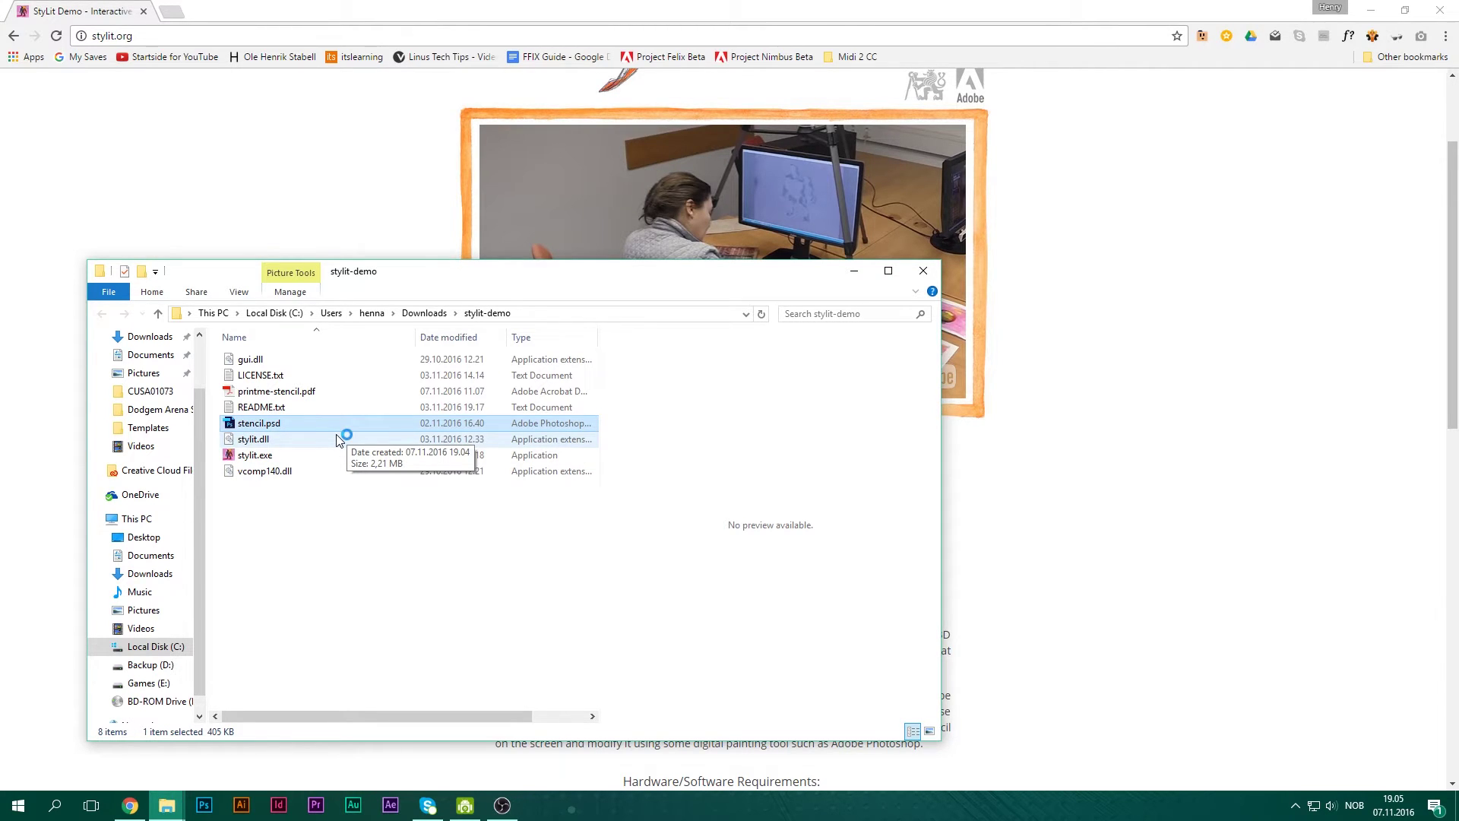
pyautogui.click(326, 538)
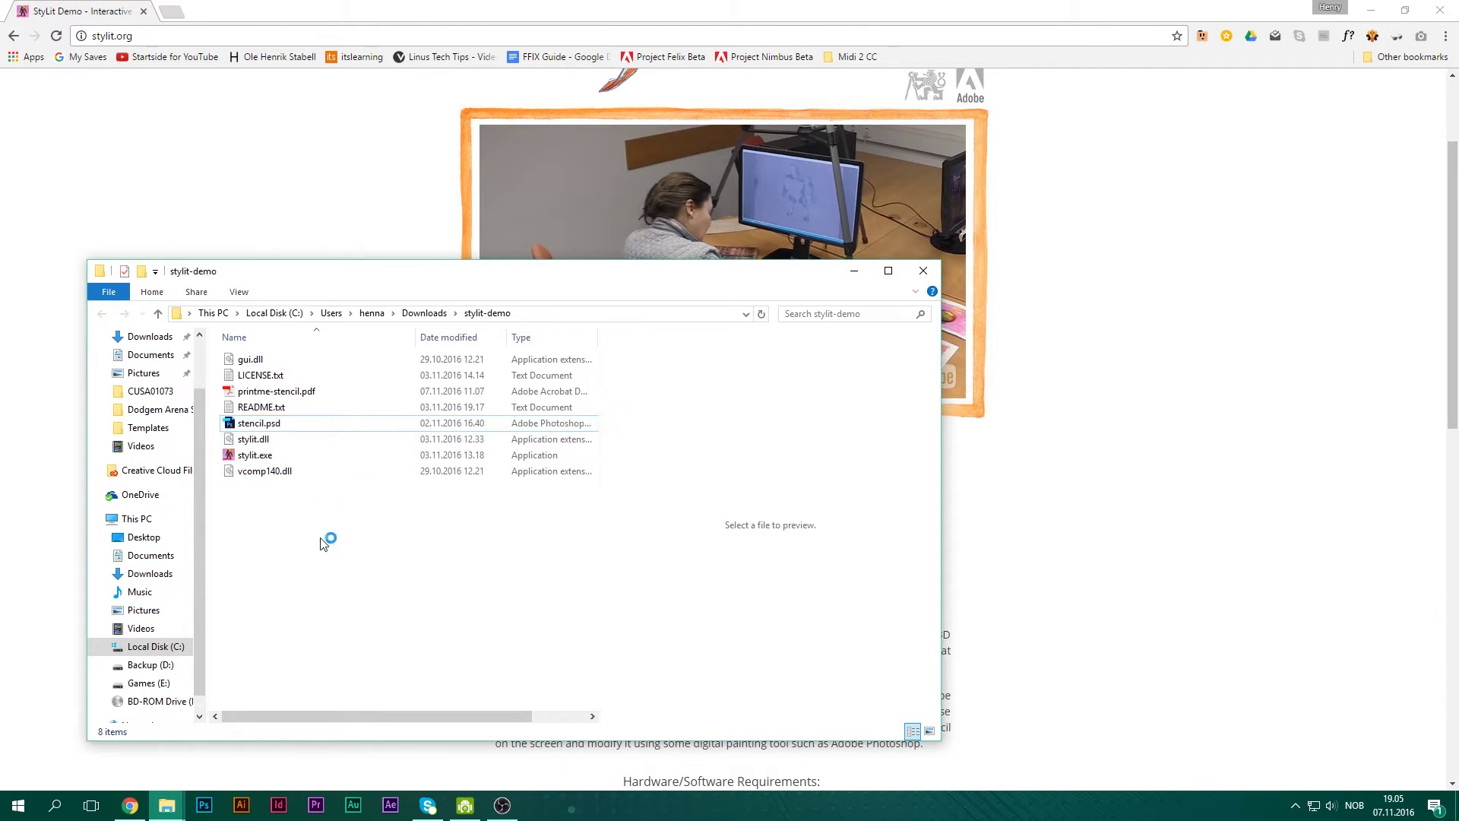
pyautogui.click(279, 454)
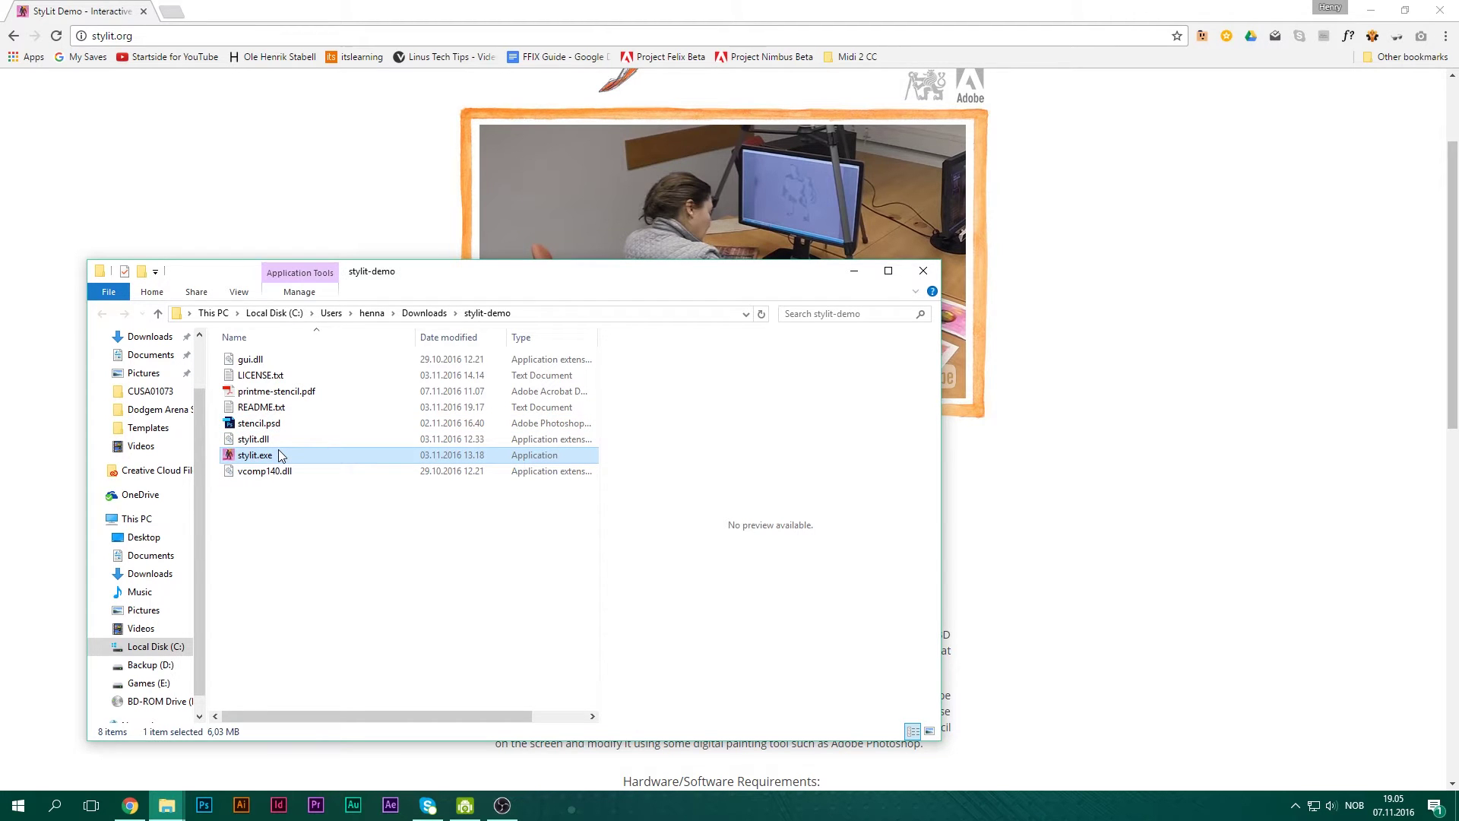
pyautogui.doubleClick(255, 455)
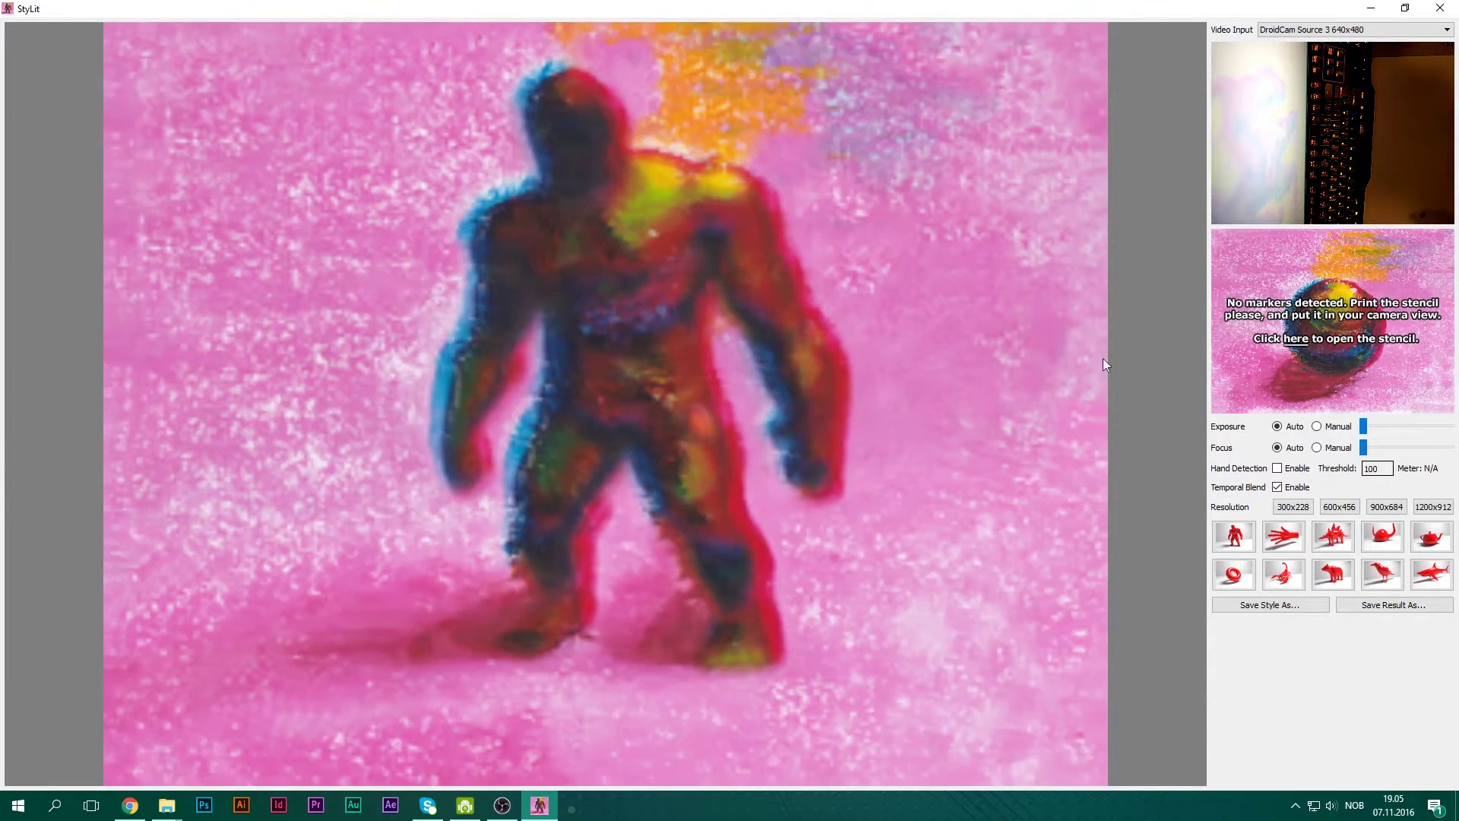
# - Switch to DroidCam Client, turn on the phone camera's light and minimize the client
pyautogui.click(475, 812)
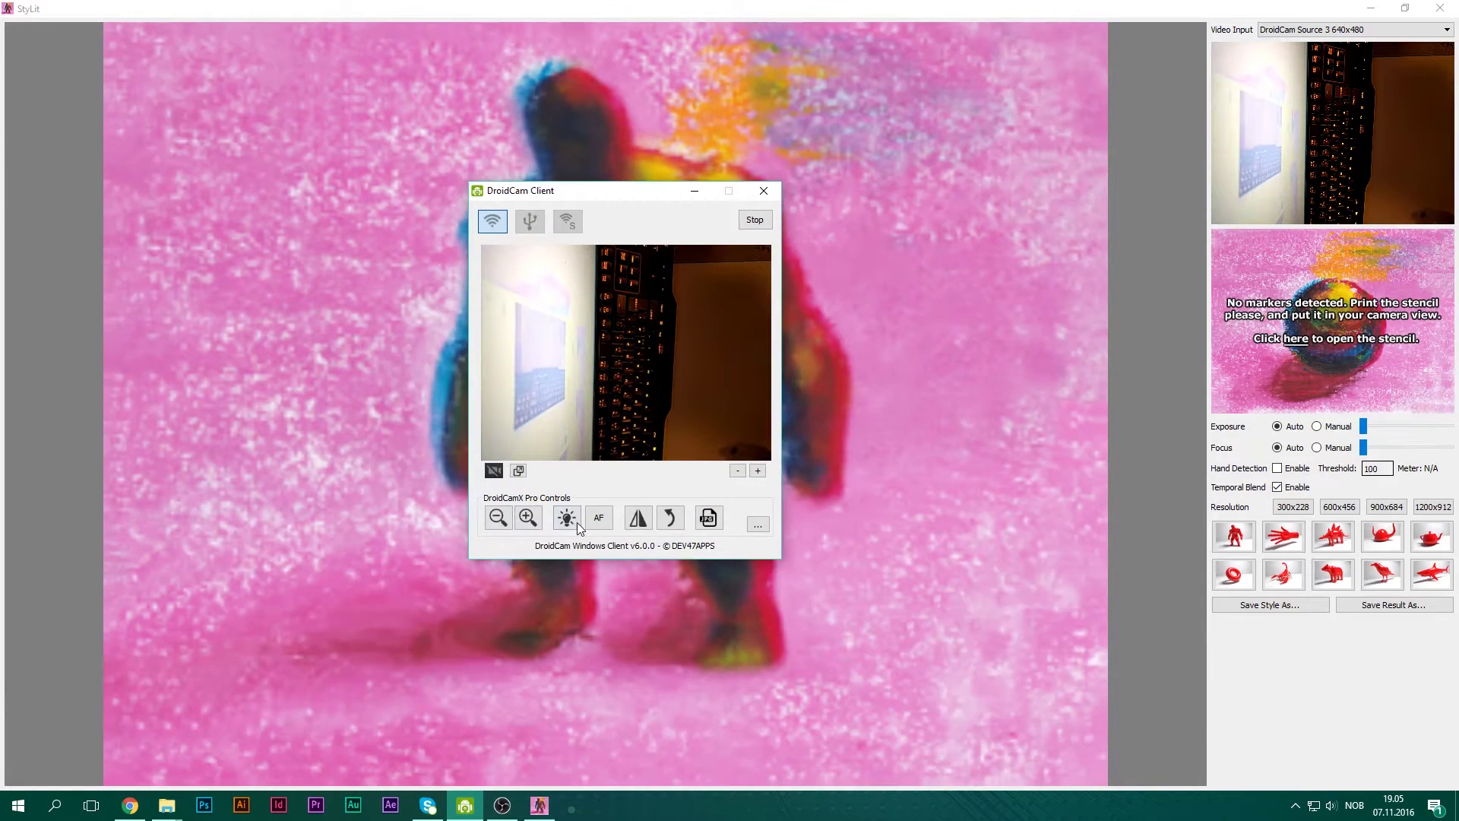
pyautogui.click(565, 517)
pyautogui.click(695, 191)
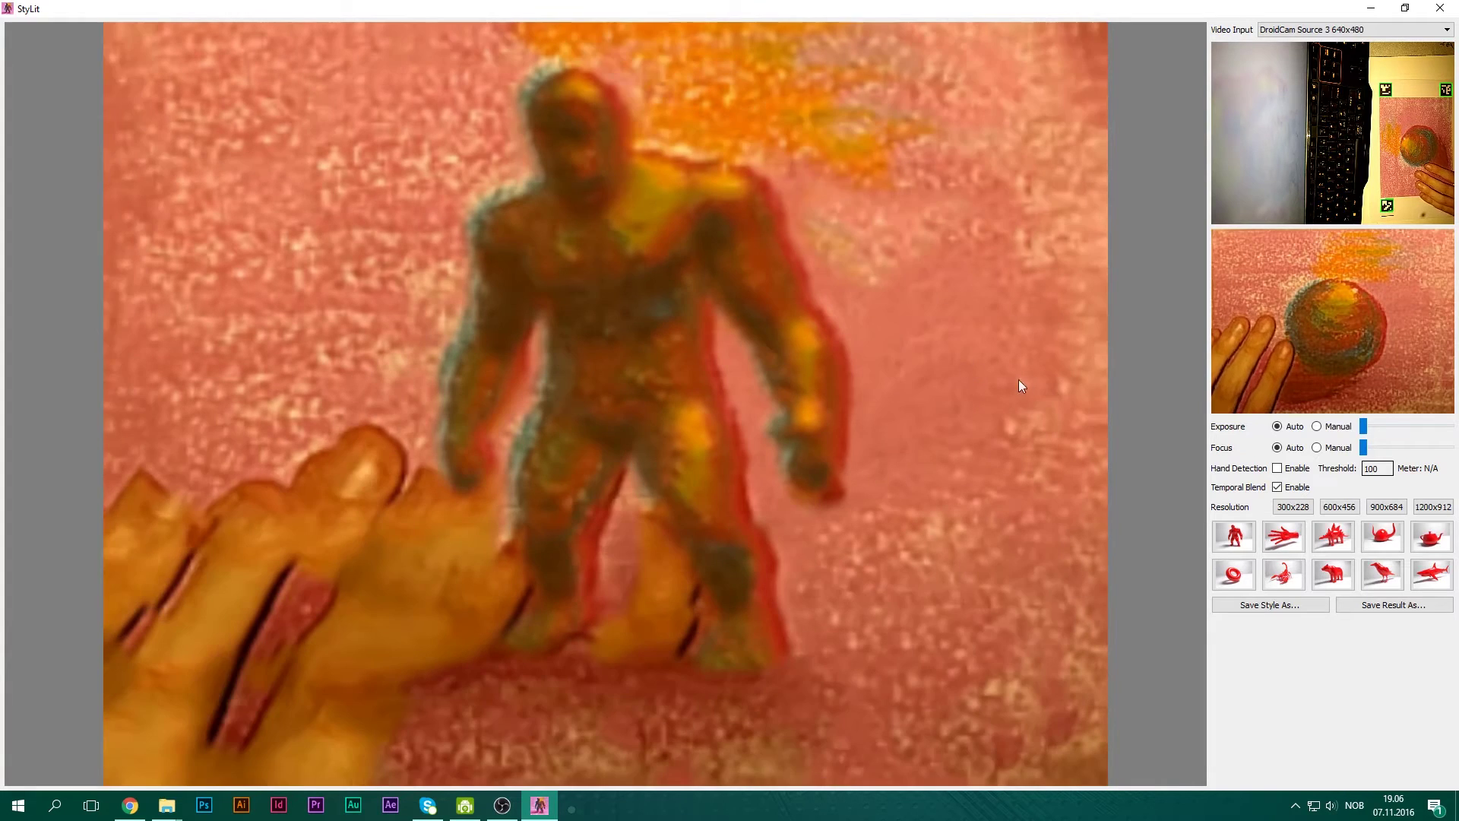
# - Switch hand detection on, off and on again to compare its effect on the stylized output
pyautogui.click(1276, 468)
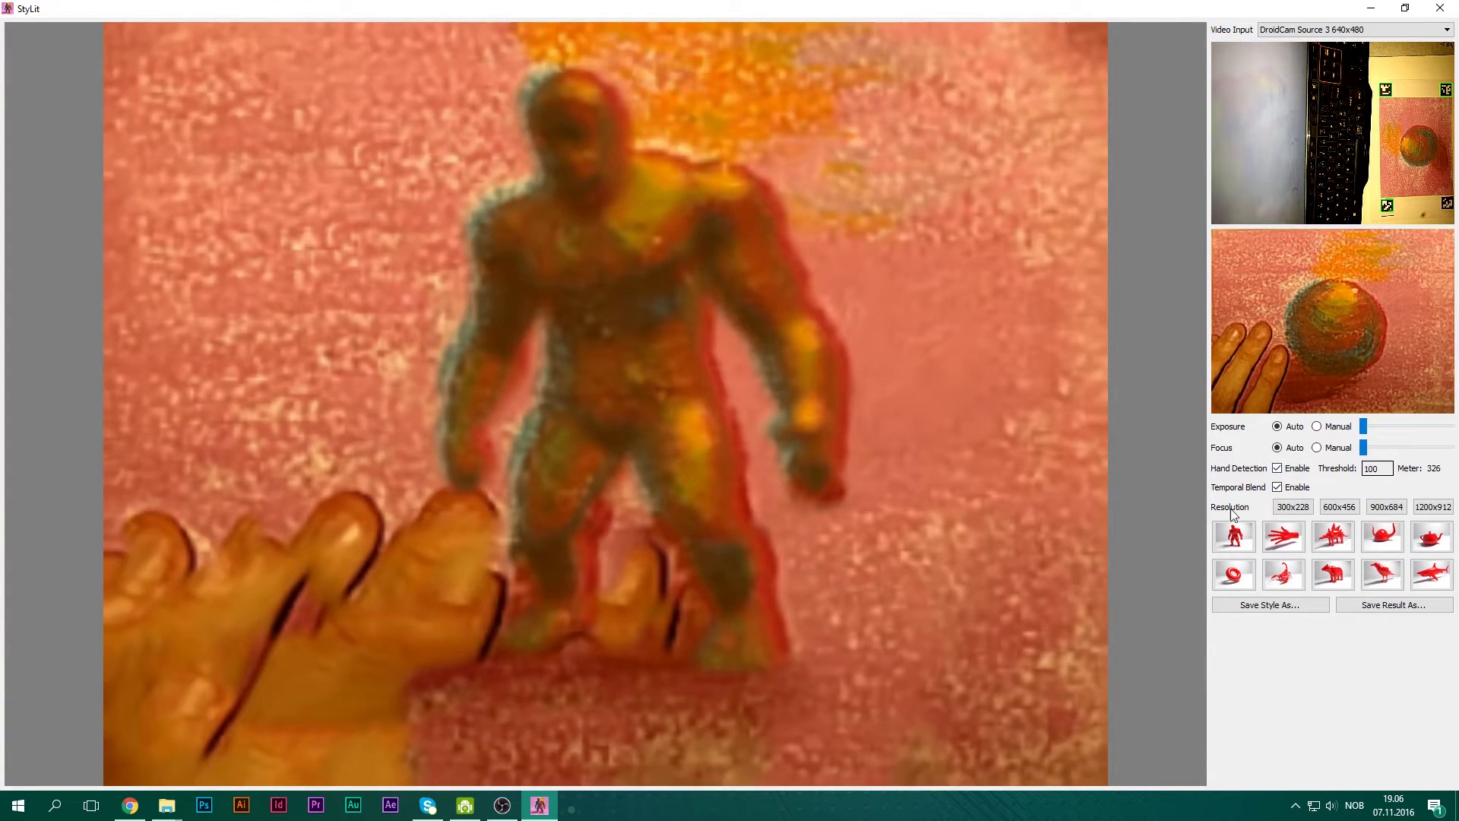
pyautogui.click(1278, 469)
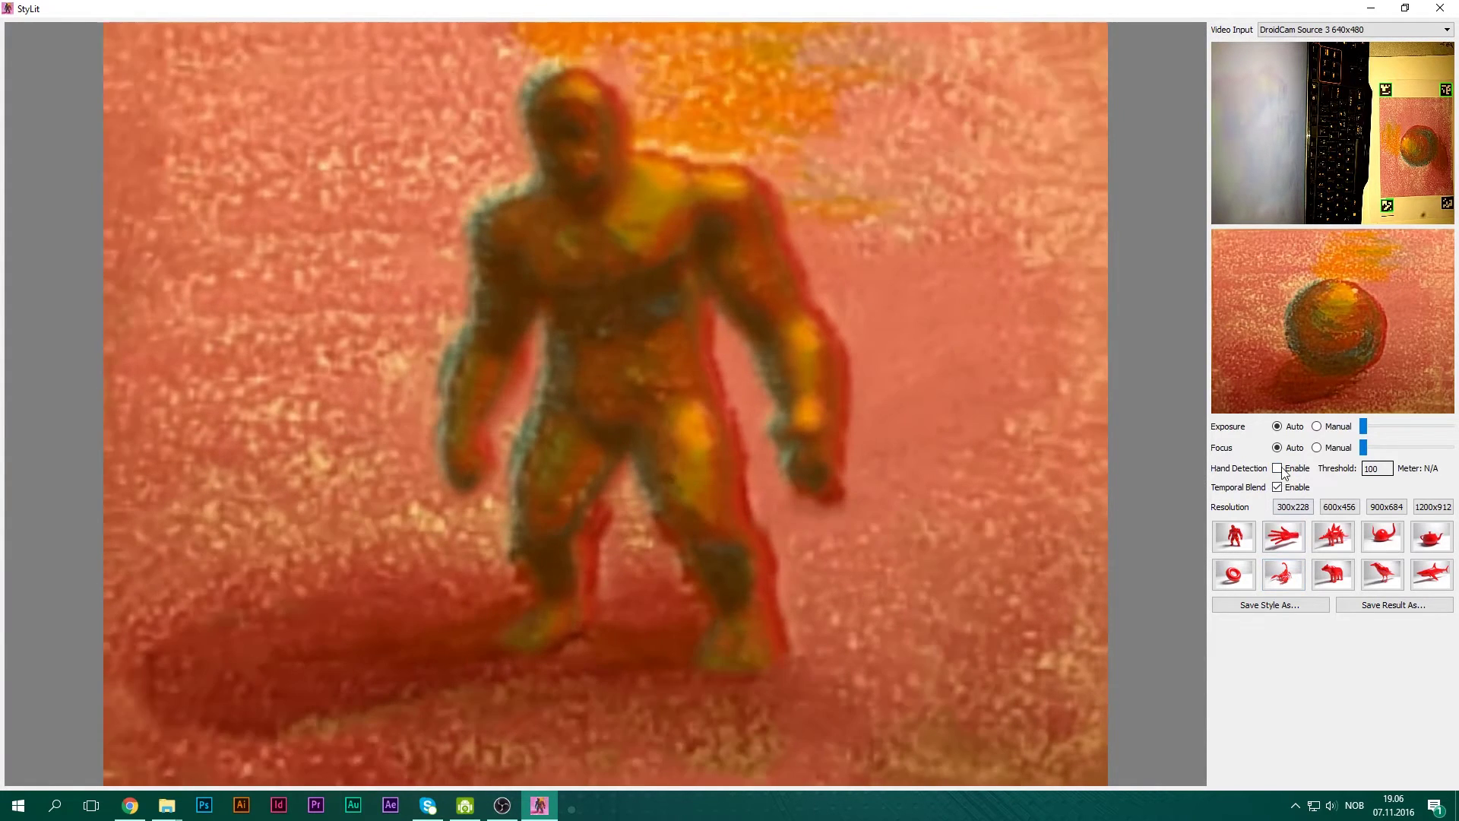
pyautogui.click(1278, 468)
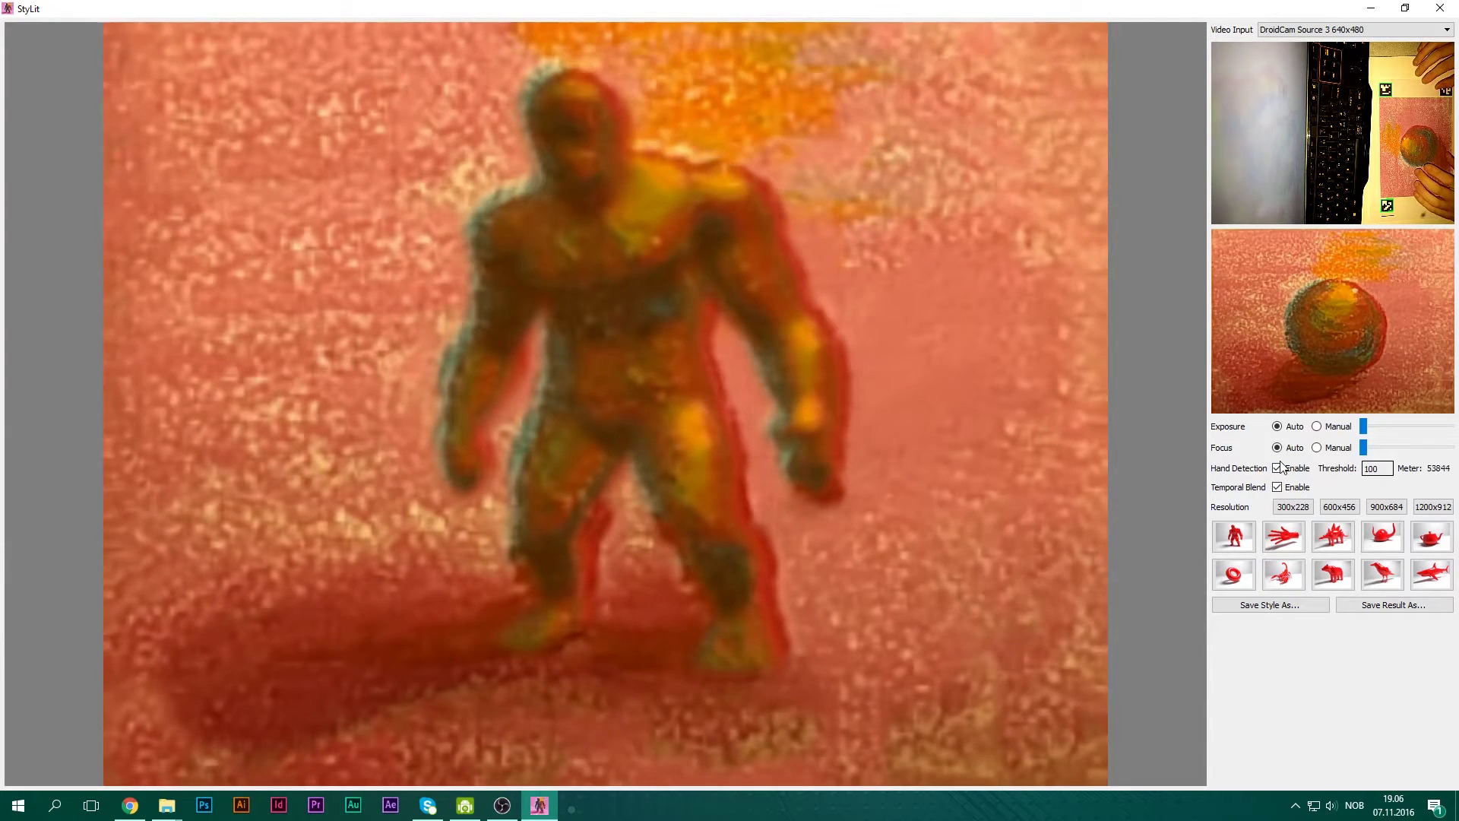
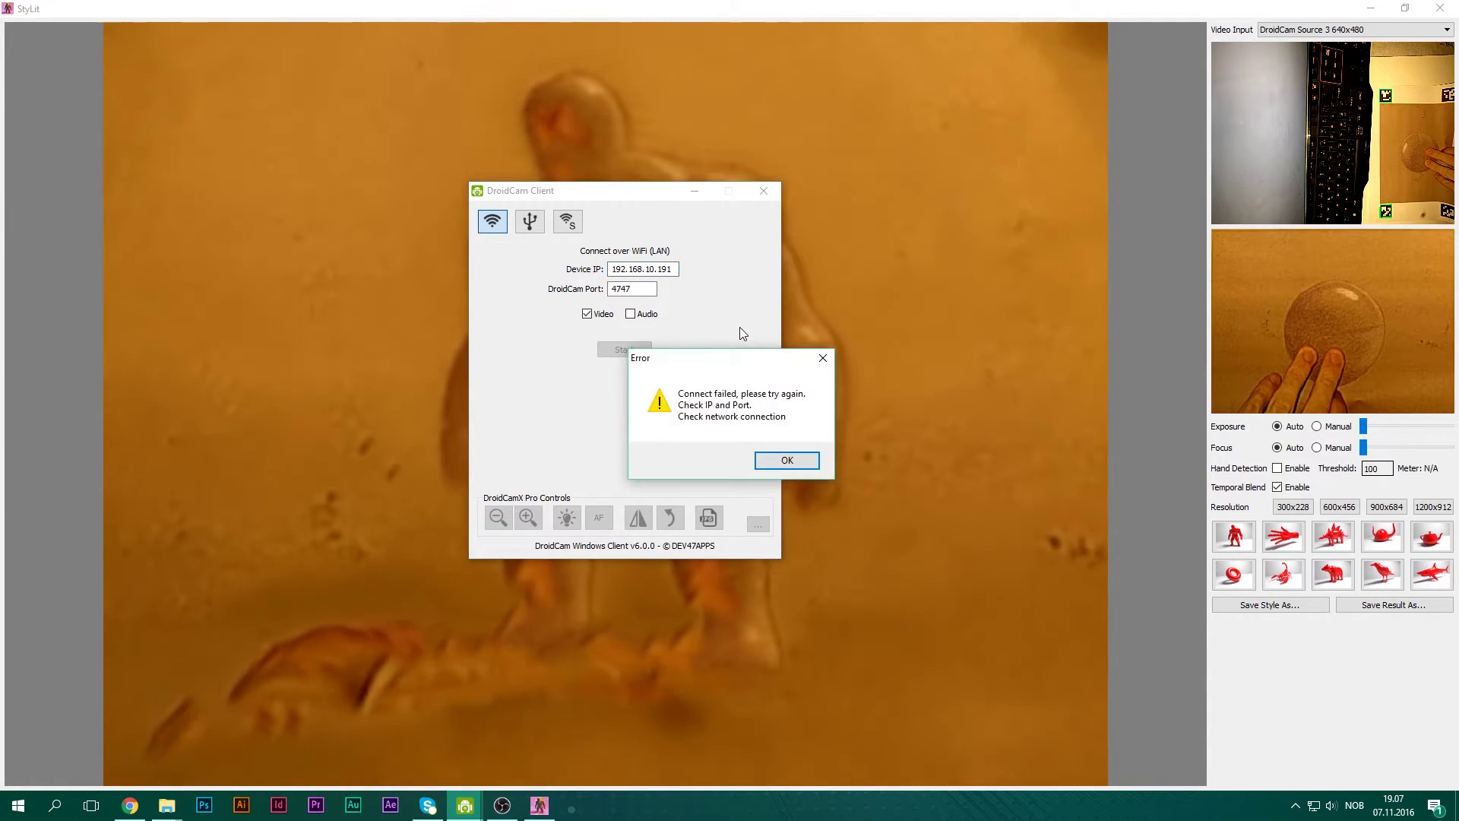
# - Reconnect the phone camera over WiFi in DroidCam Client, turn its light back on and minimize the client
pyautogui.click(767, 461)
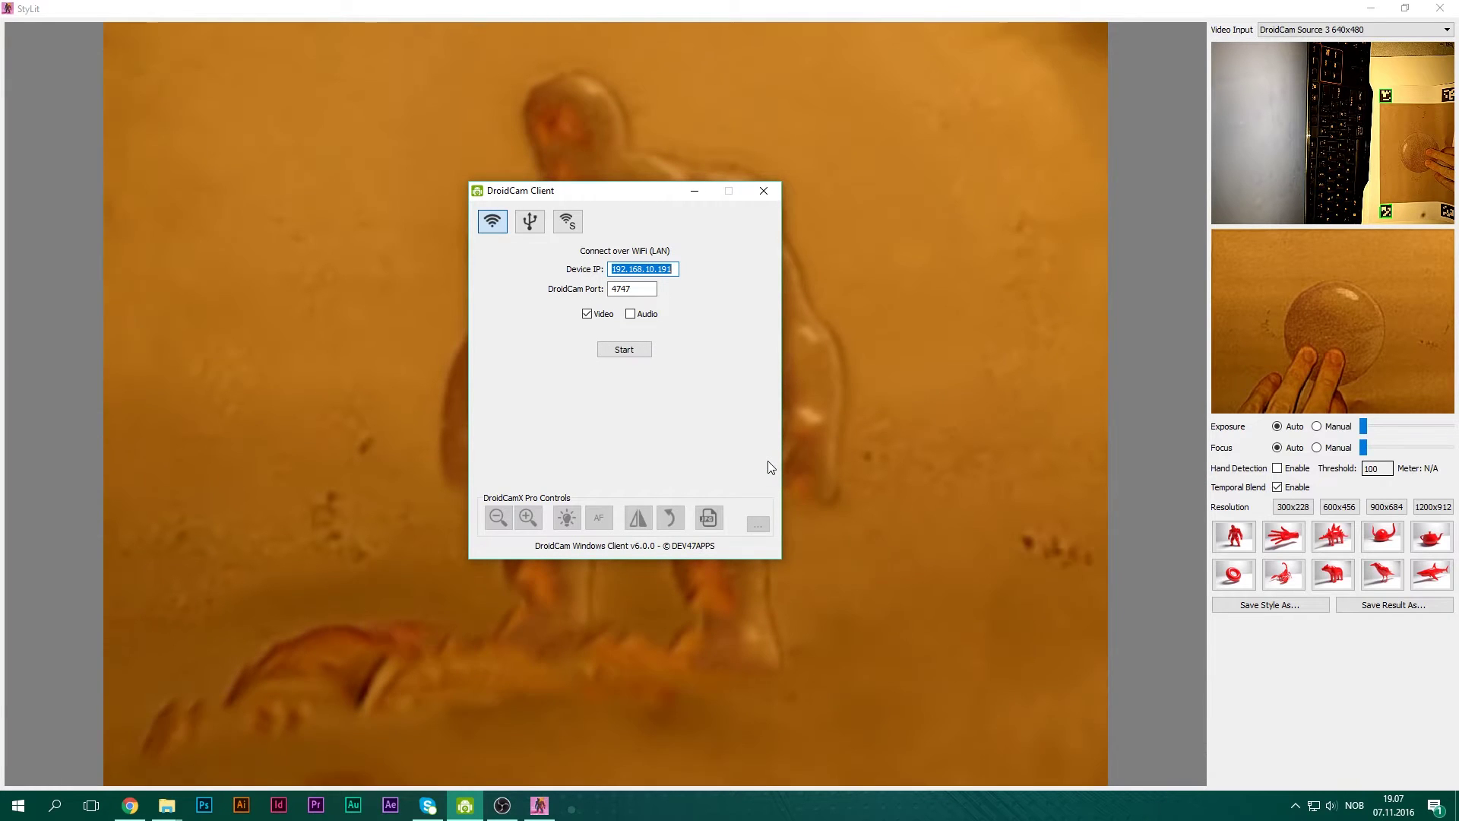
pyautogui.click(635, 353)
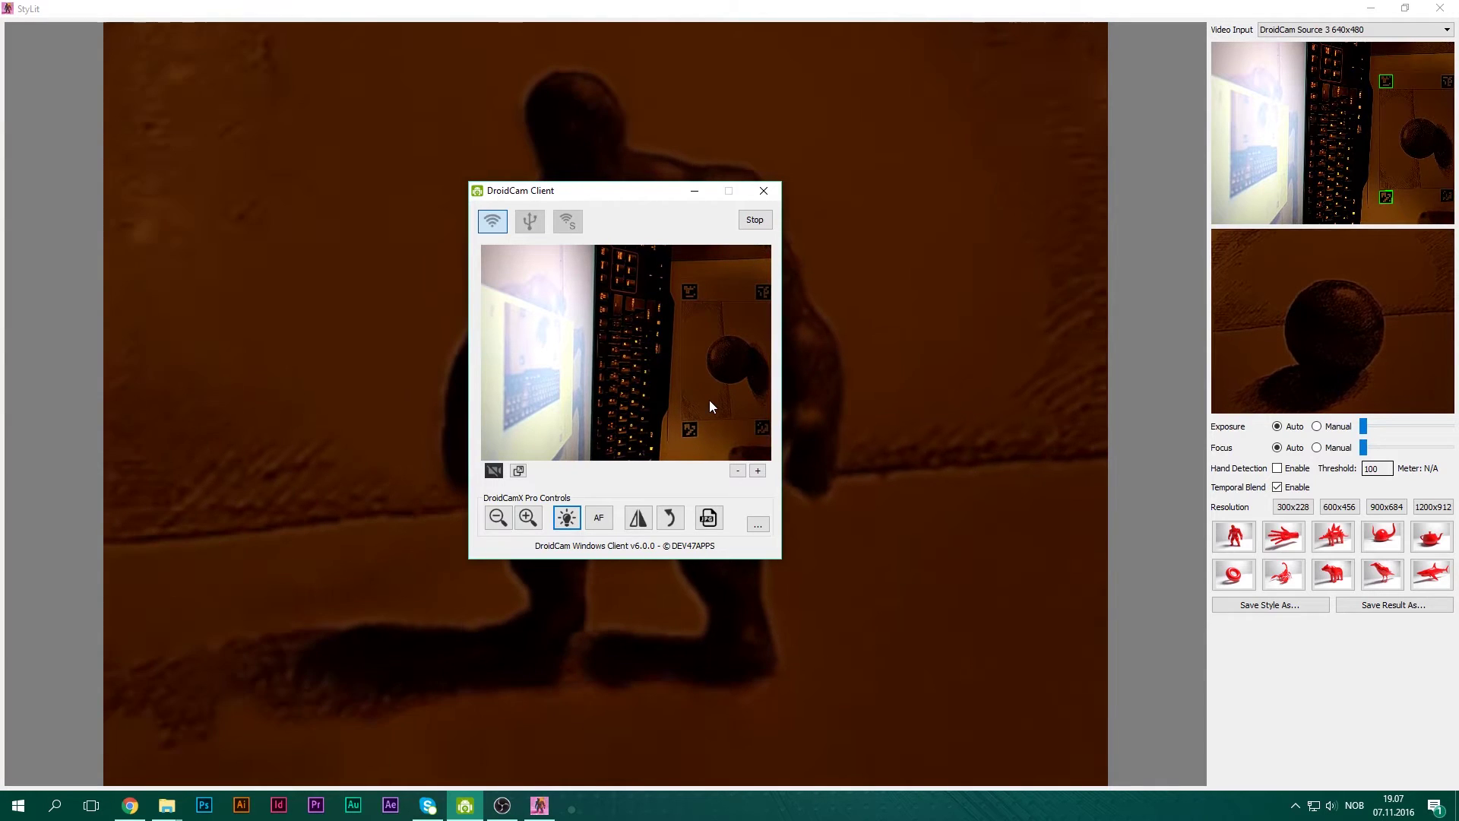
pyautogui.click(565, 518)
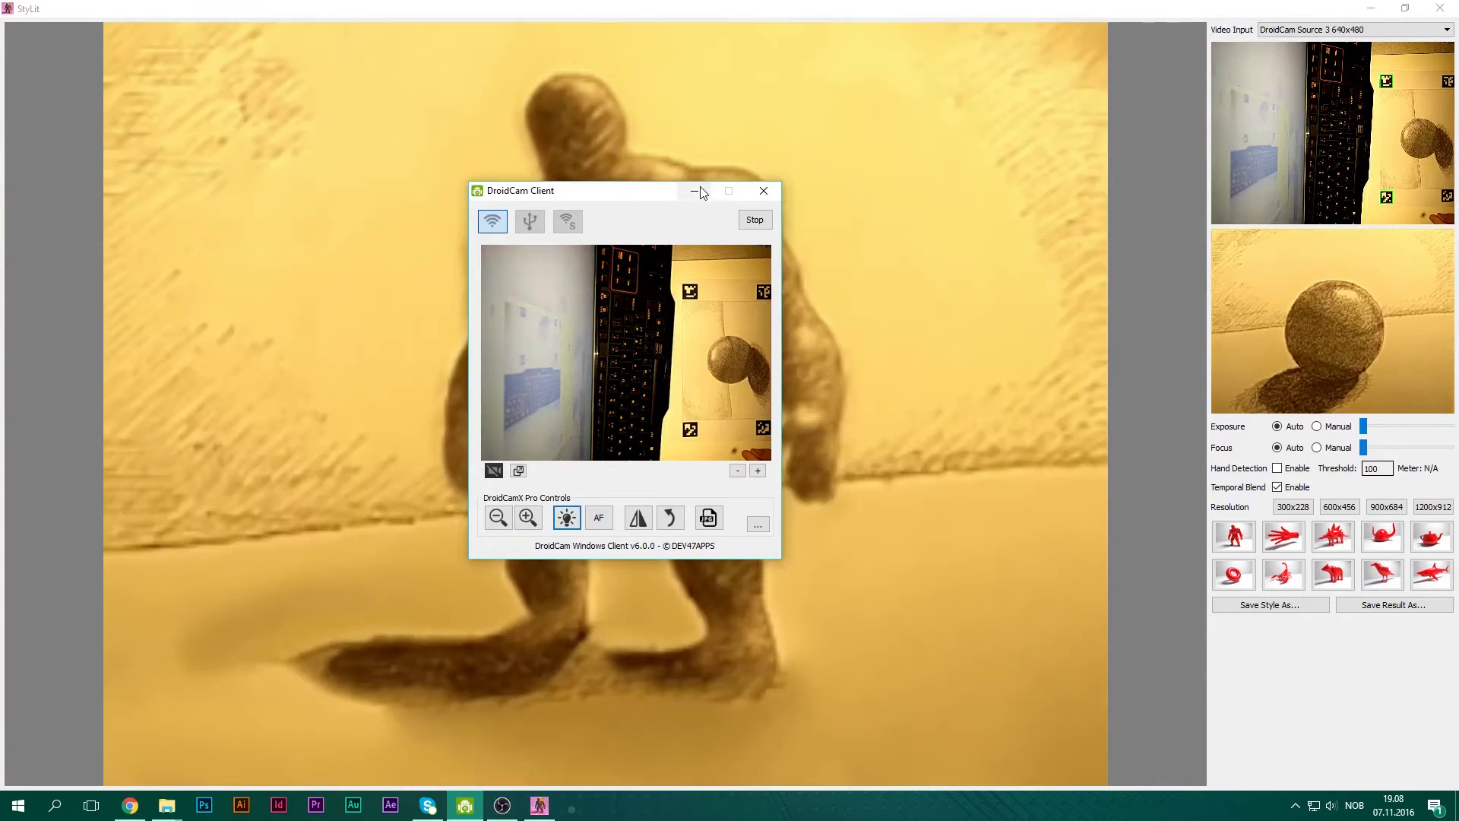
pyautogui.click(696, 190)
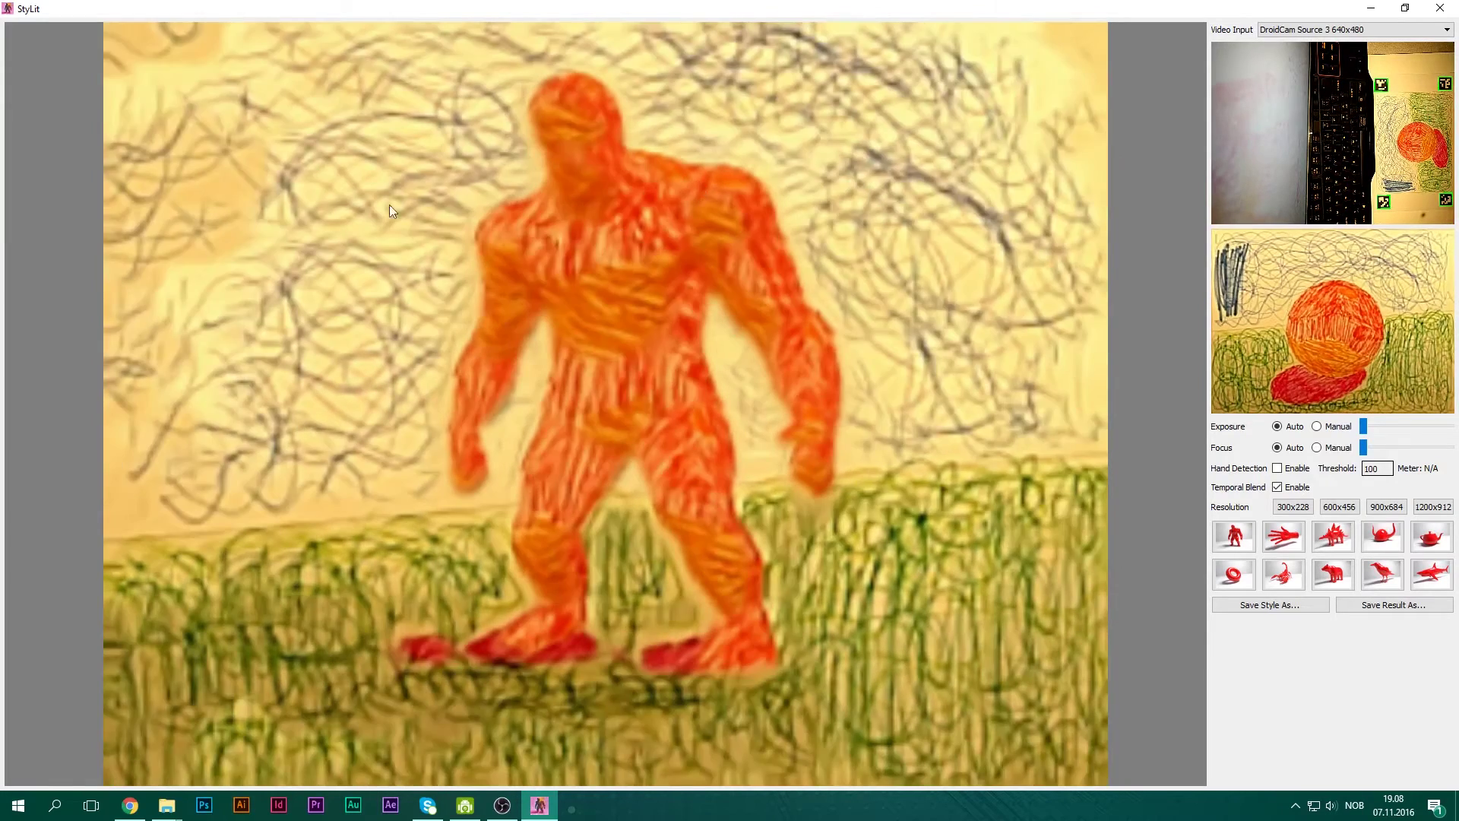
# - Apply the hand-drawn style to the standing humanoid model and switch the render to the hand model
pyautogui.click(1277, 487)
pyautogui.click(1234, 536)
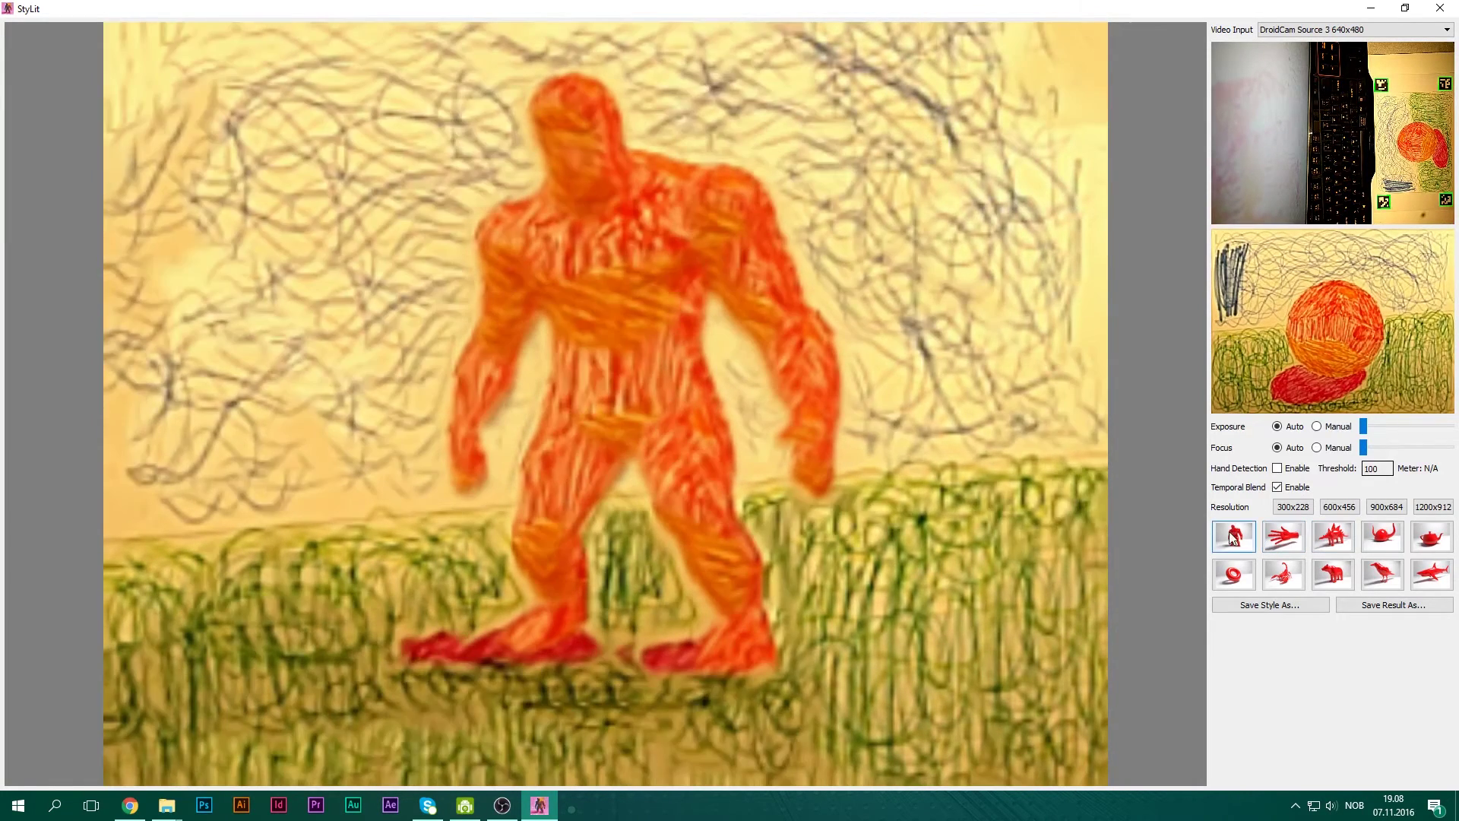
pyautogui.click(1289, 540)
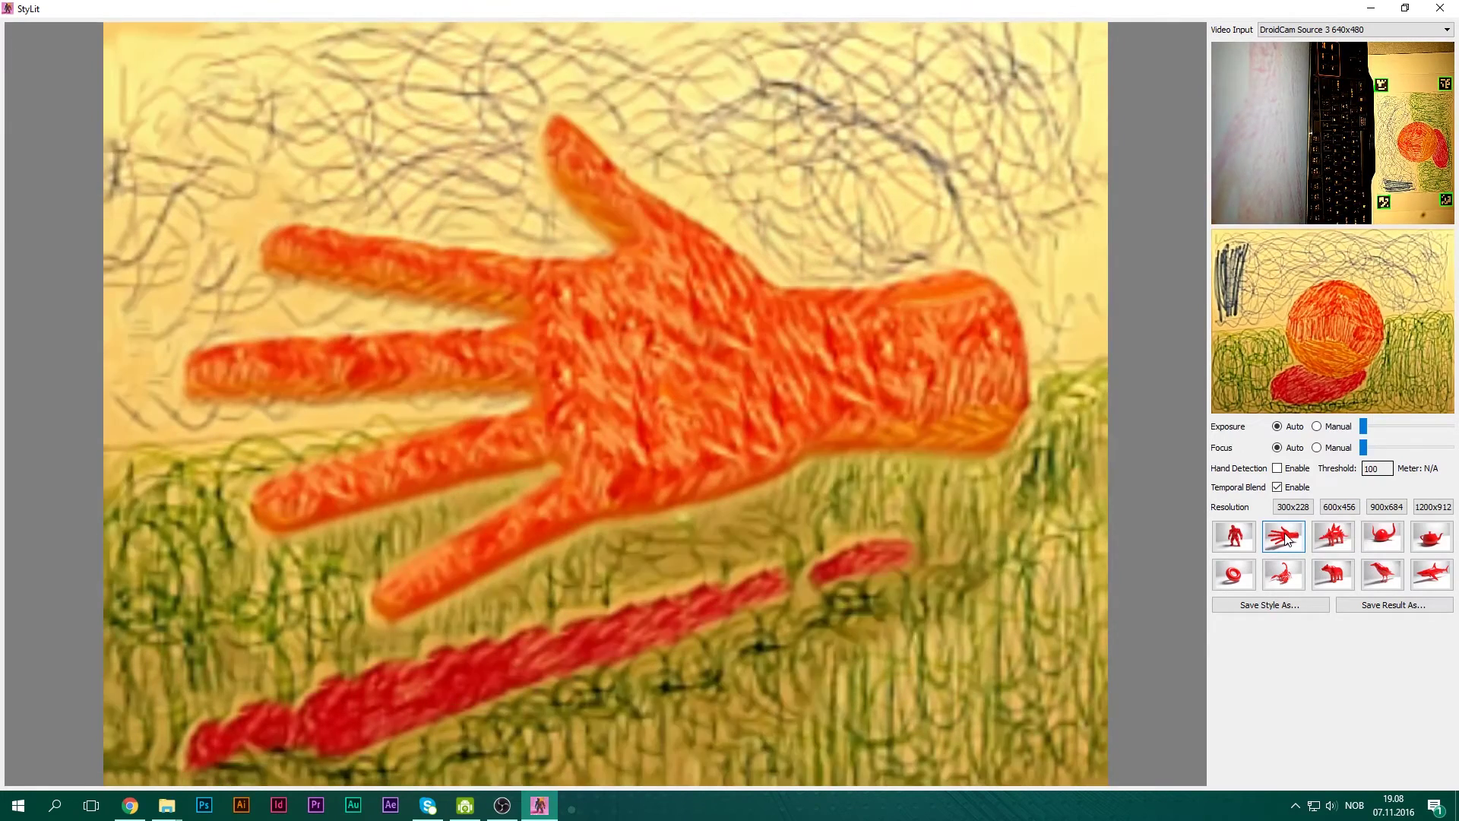
# - Render the hand-drawn style in turn on the stegosaurus, horned helmet, teapot and torus models
pyautogui.click(1347, 535)
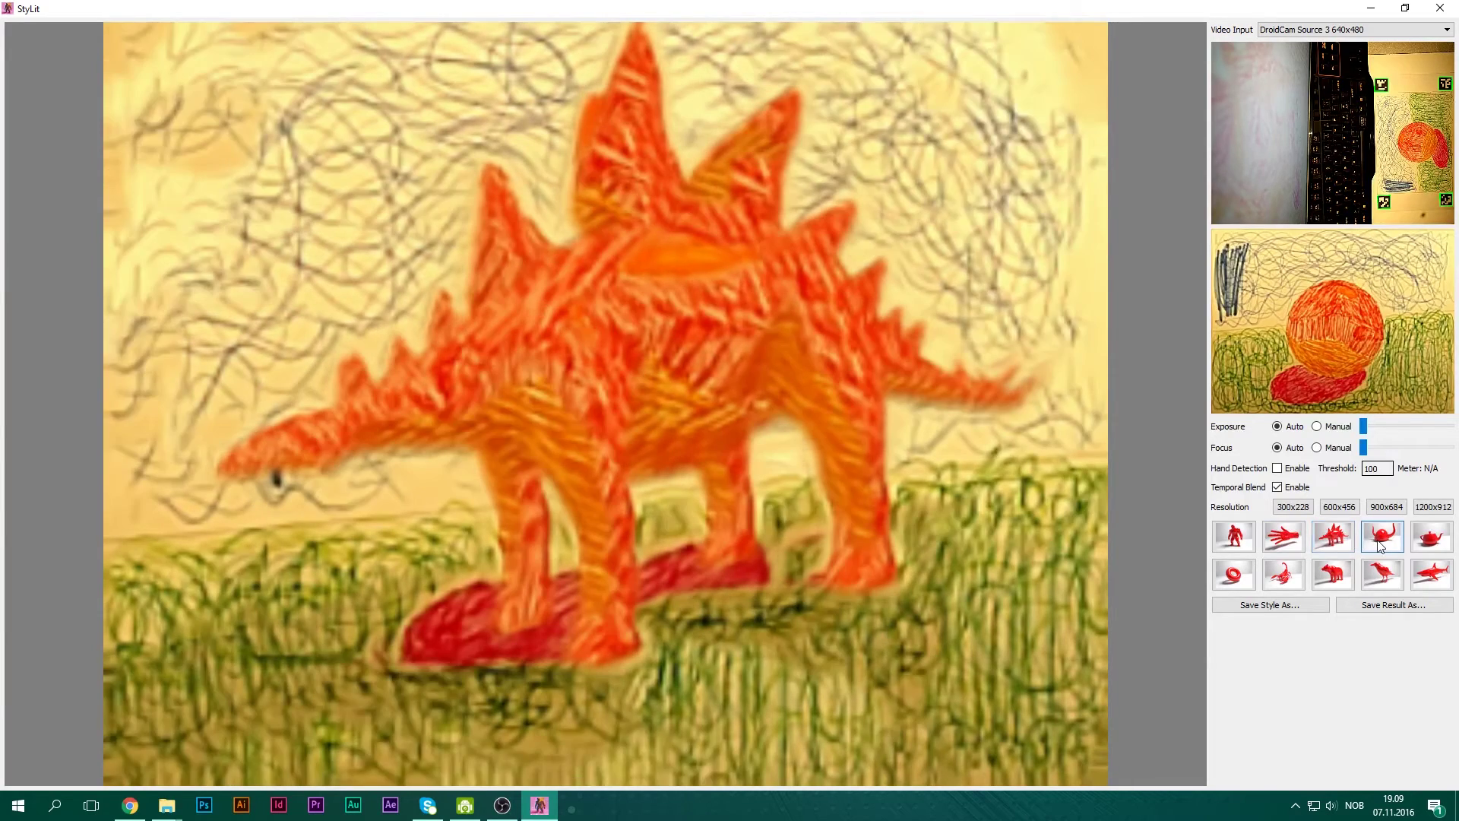
pyautogui.click(1381, 541)
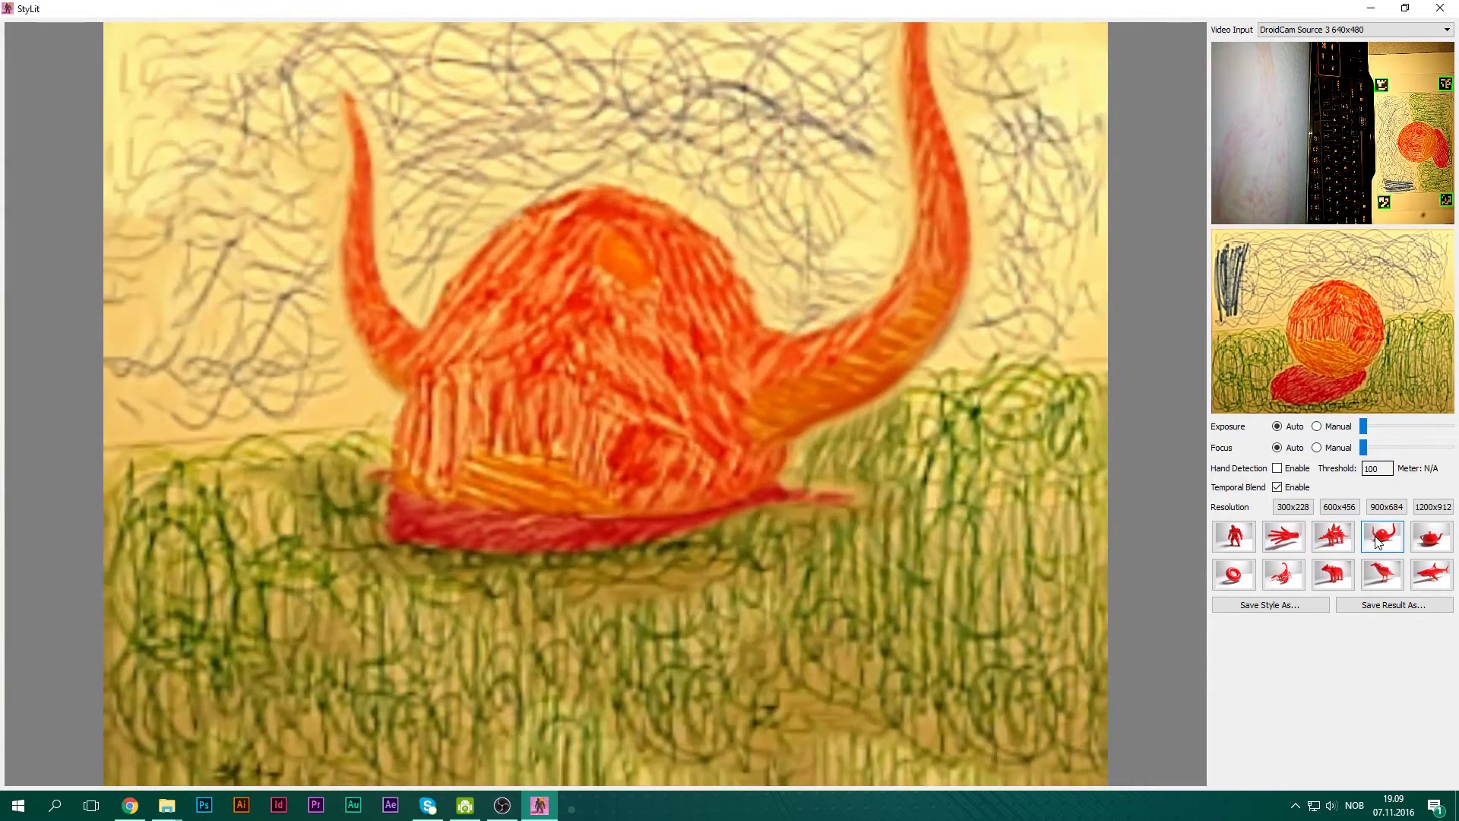
pyautogui.click(1428, 541)
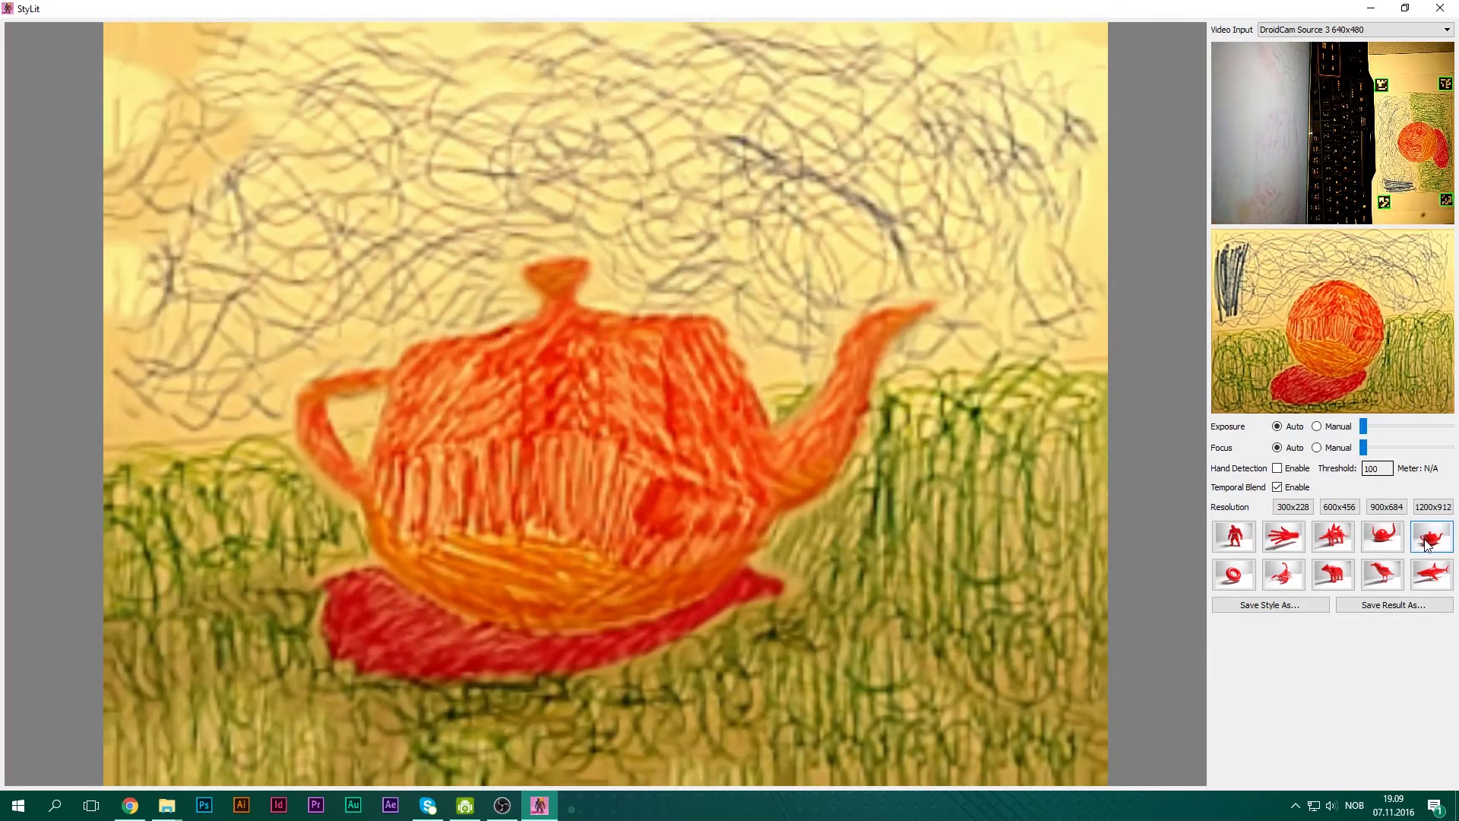
pyautogui.click(1241, 580)
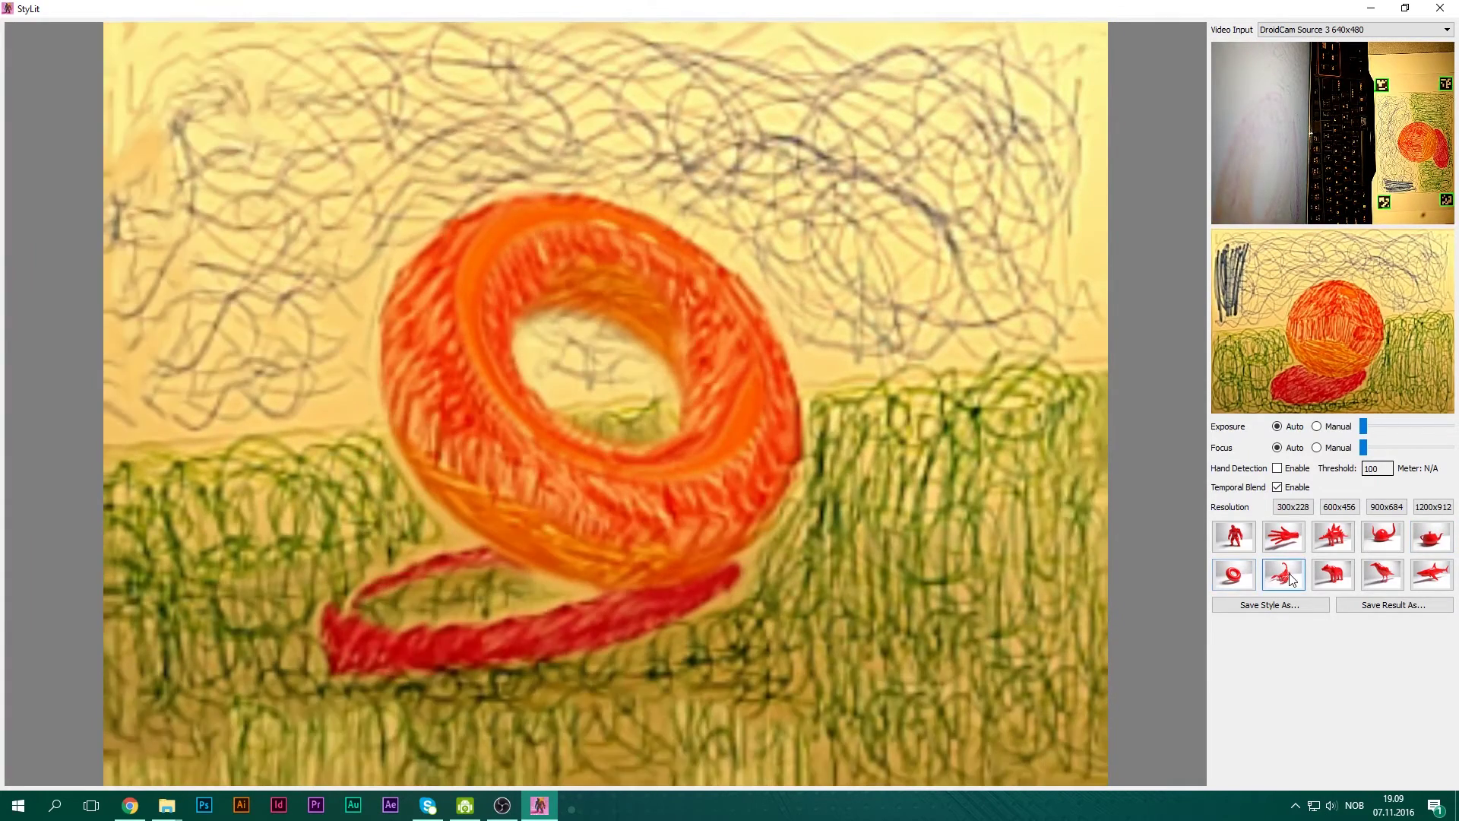
# - Render the hand-drawn style on the scorpion, bear and bird models, finishing with the shark
pyautogui.click(1292, 582)
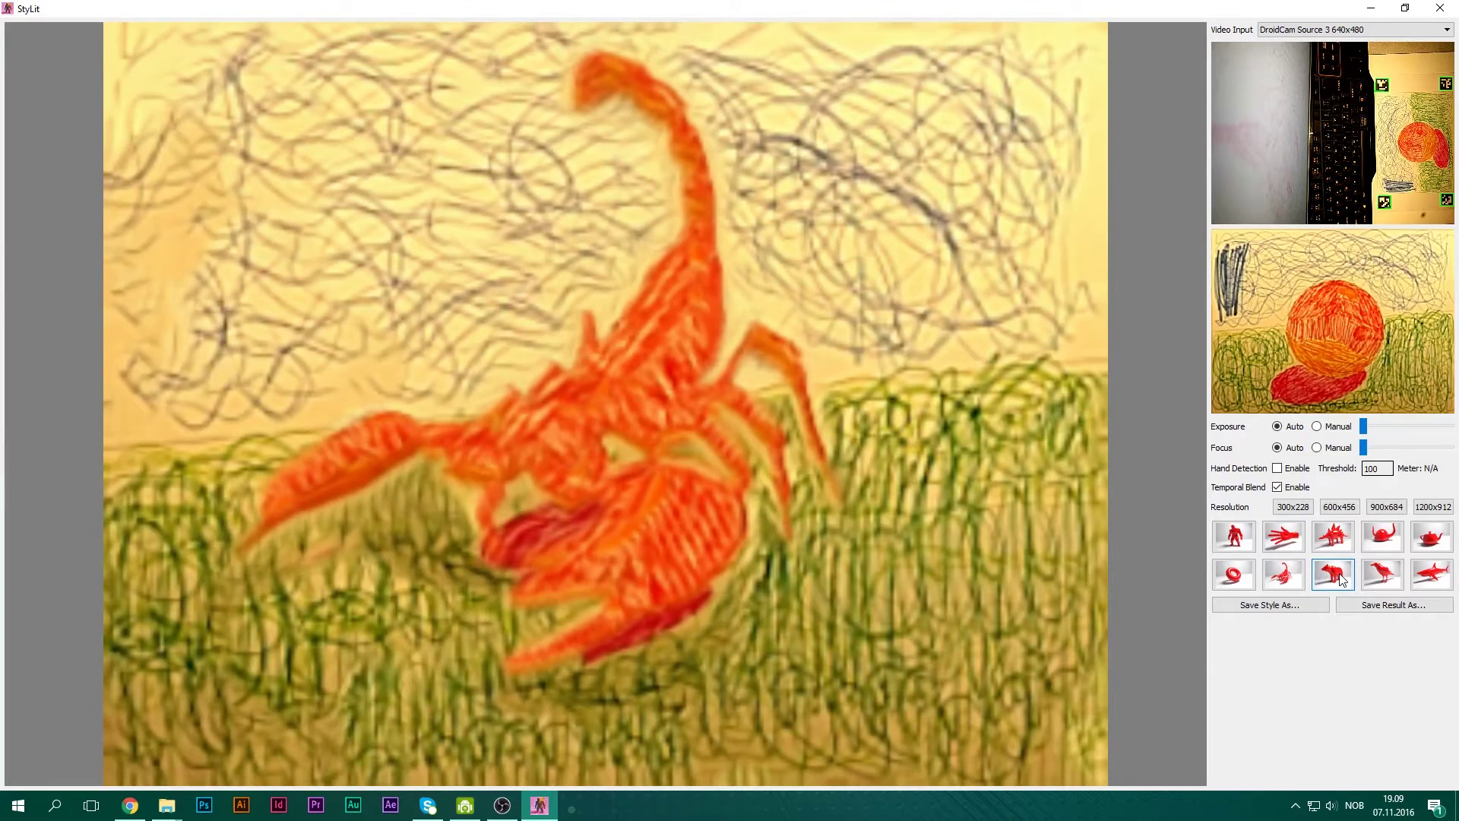
pyautogui.click(1342, 580)
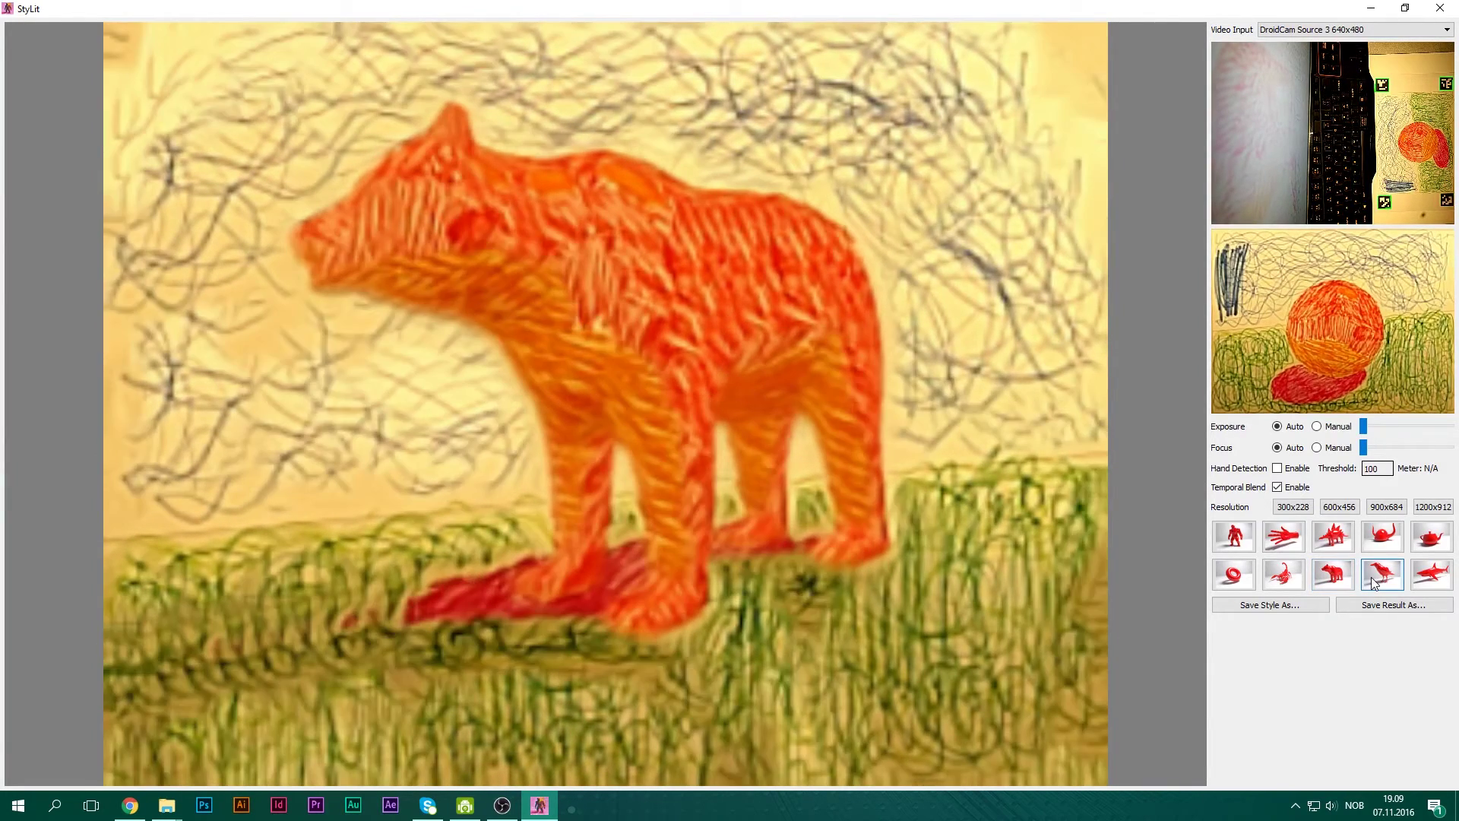
pyautogui.click(1371, 577)
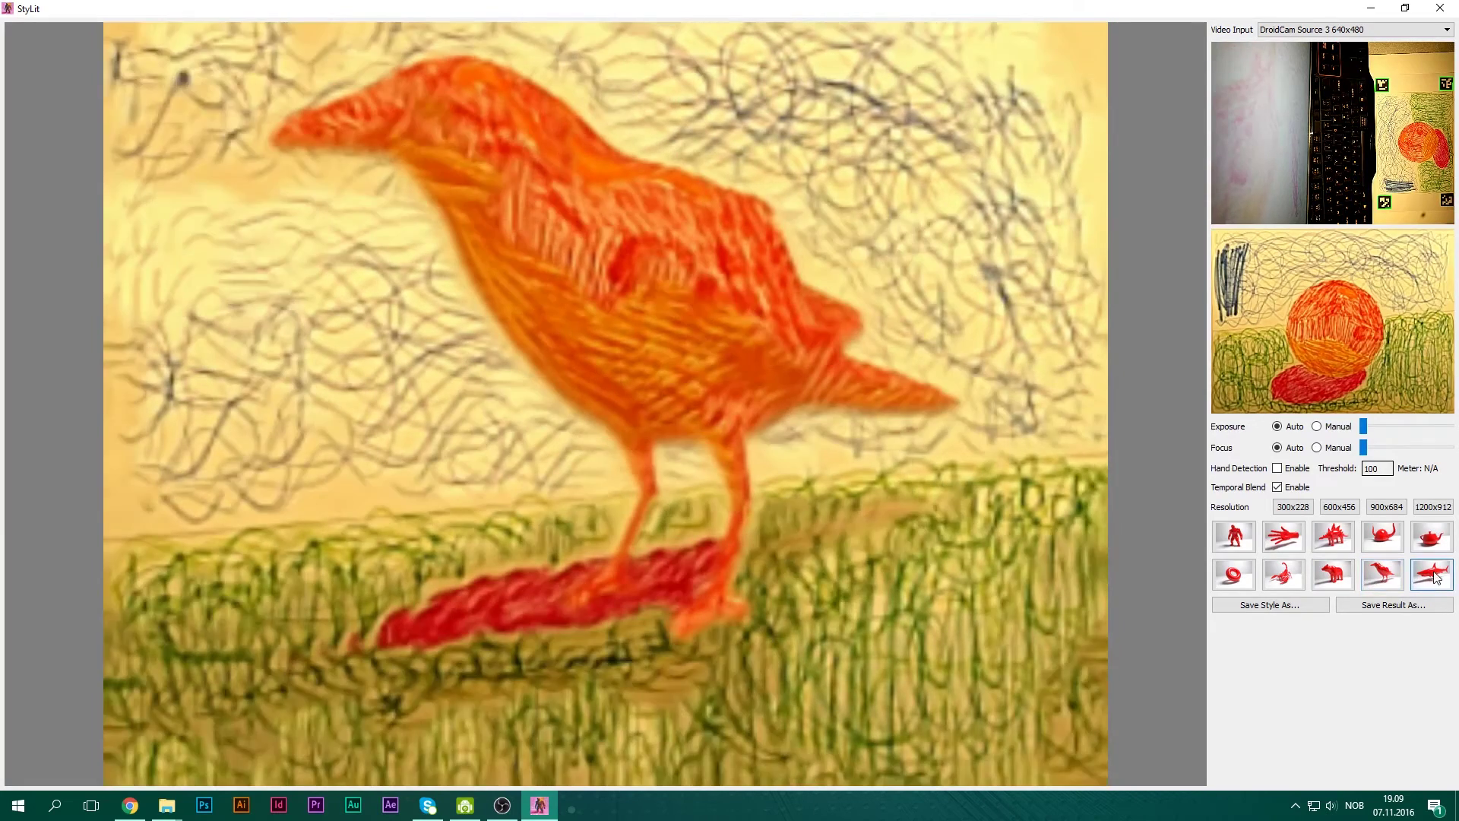
pyautogui.click(1435, 577)
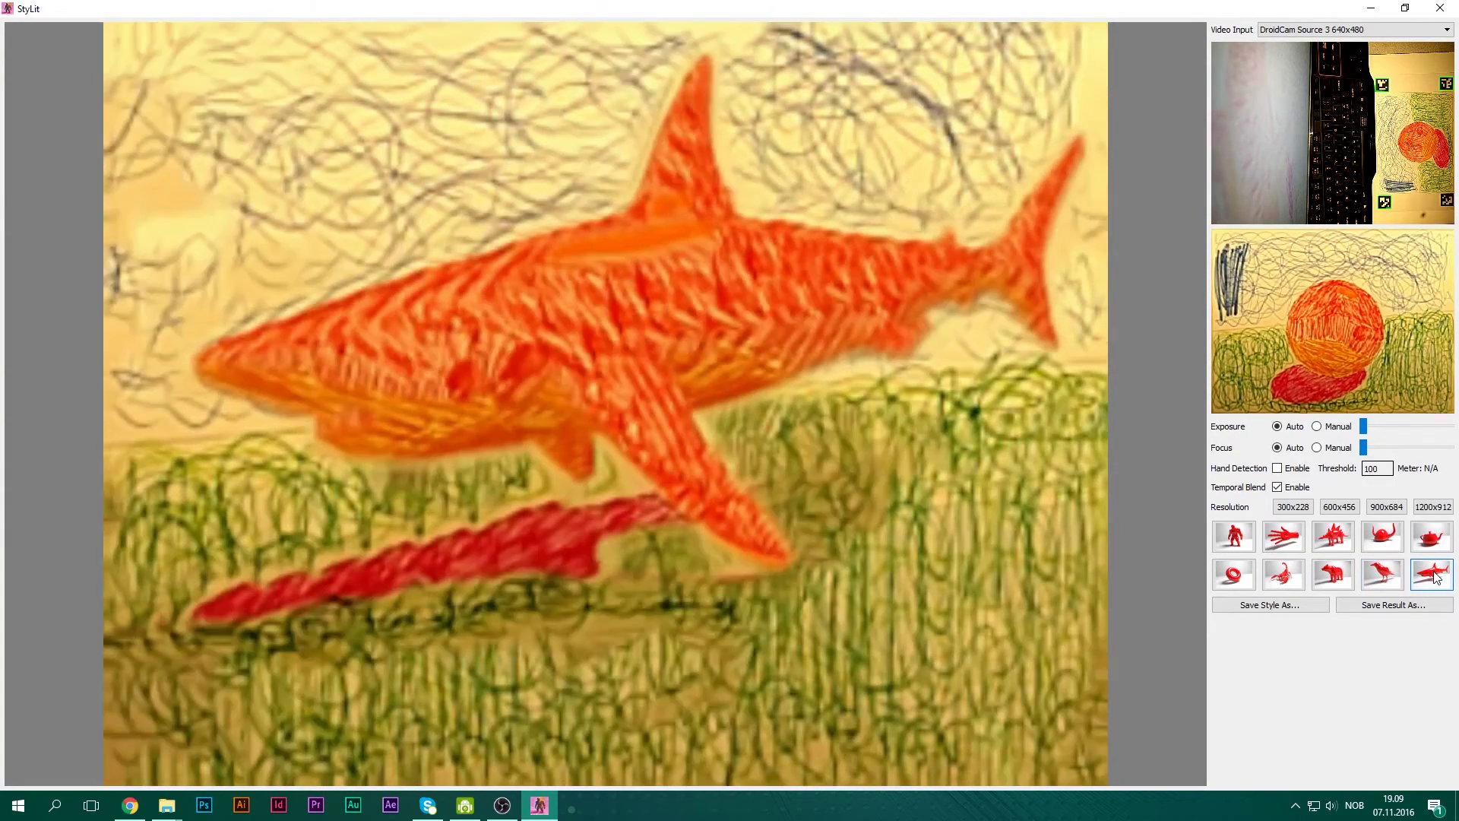
# - Compare the output resolutions 1200x912, 300x228, 600x456 and 900x684 on the shark, finishing at 1200x912
pyautogui.click(1421, 507)
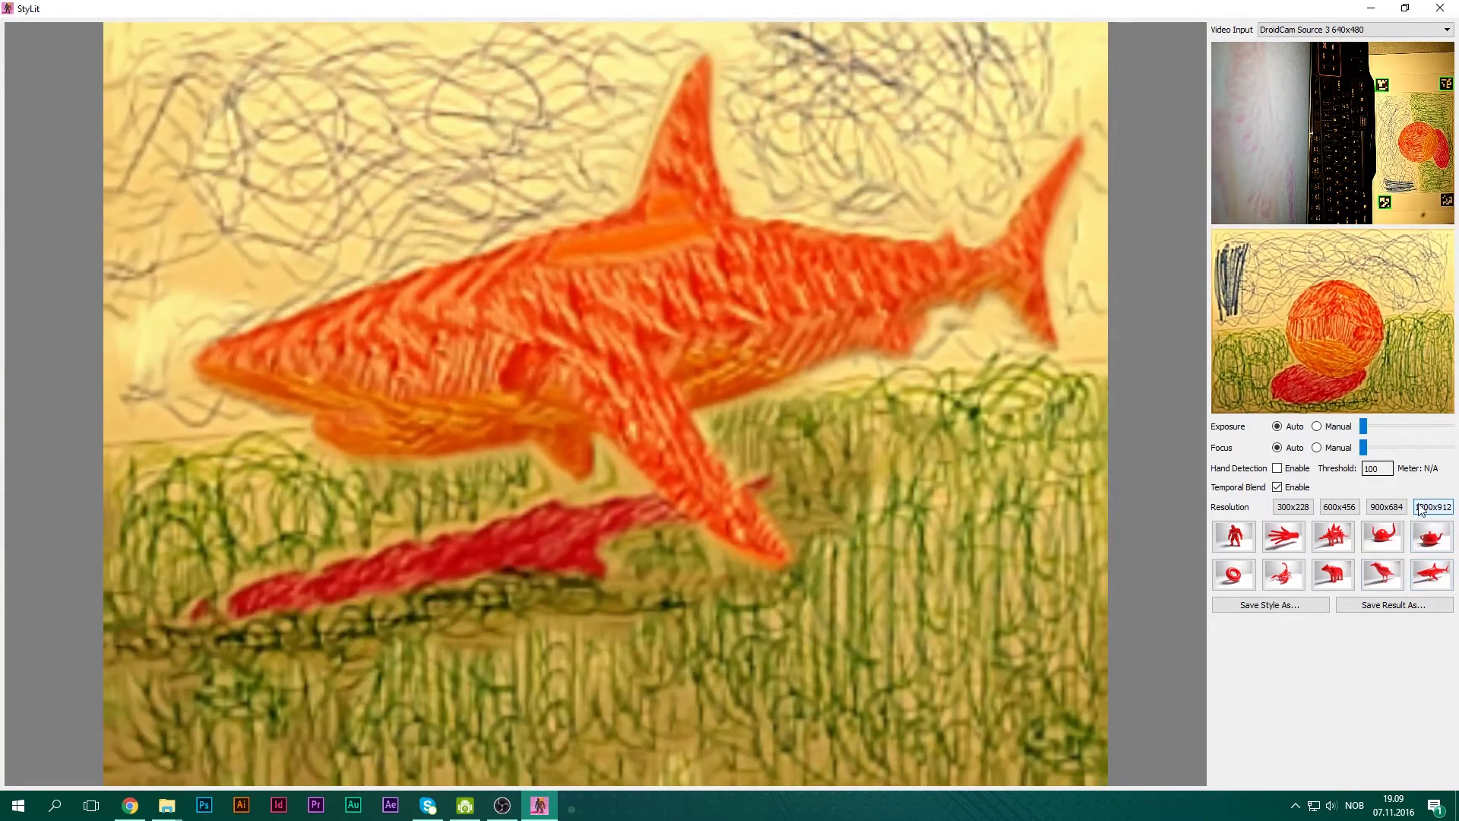
pyautogui.click(1292, 507)
pyautogui.click(1337, 508)
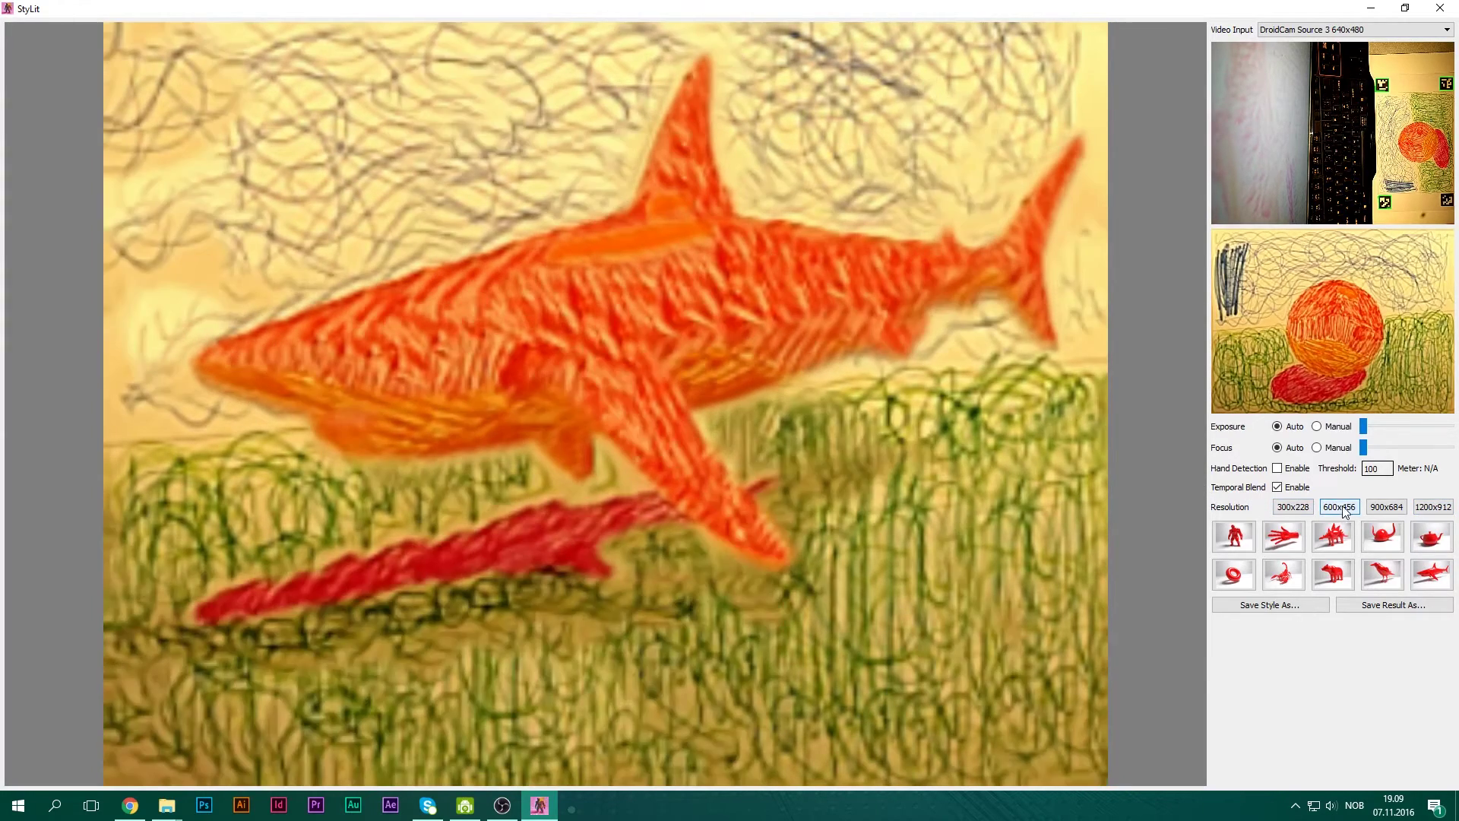
pyautogui.click(1386, 508)
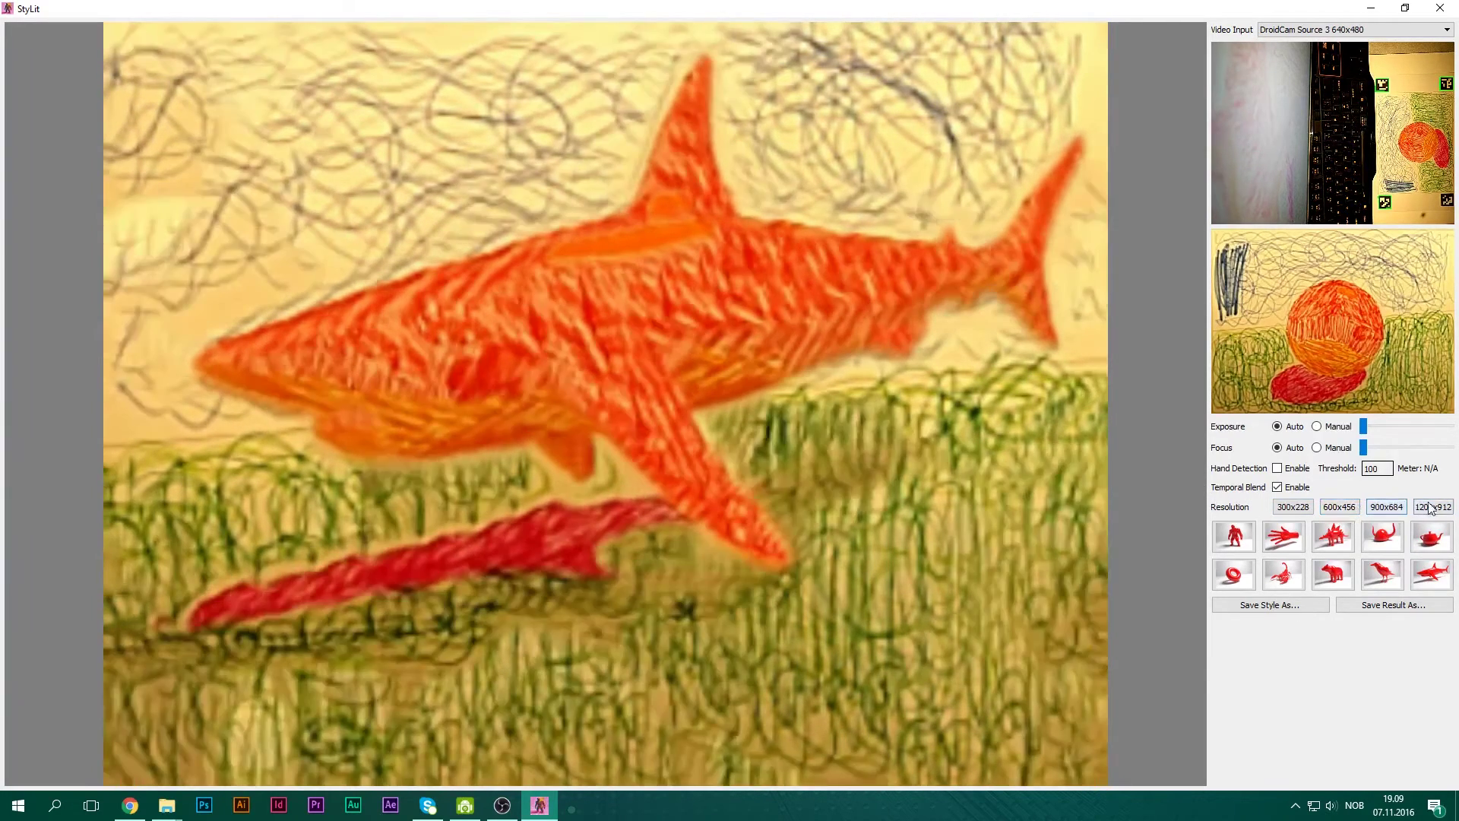
pyautogui.click(1447, 509)
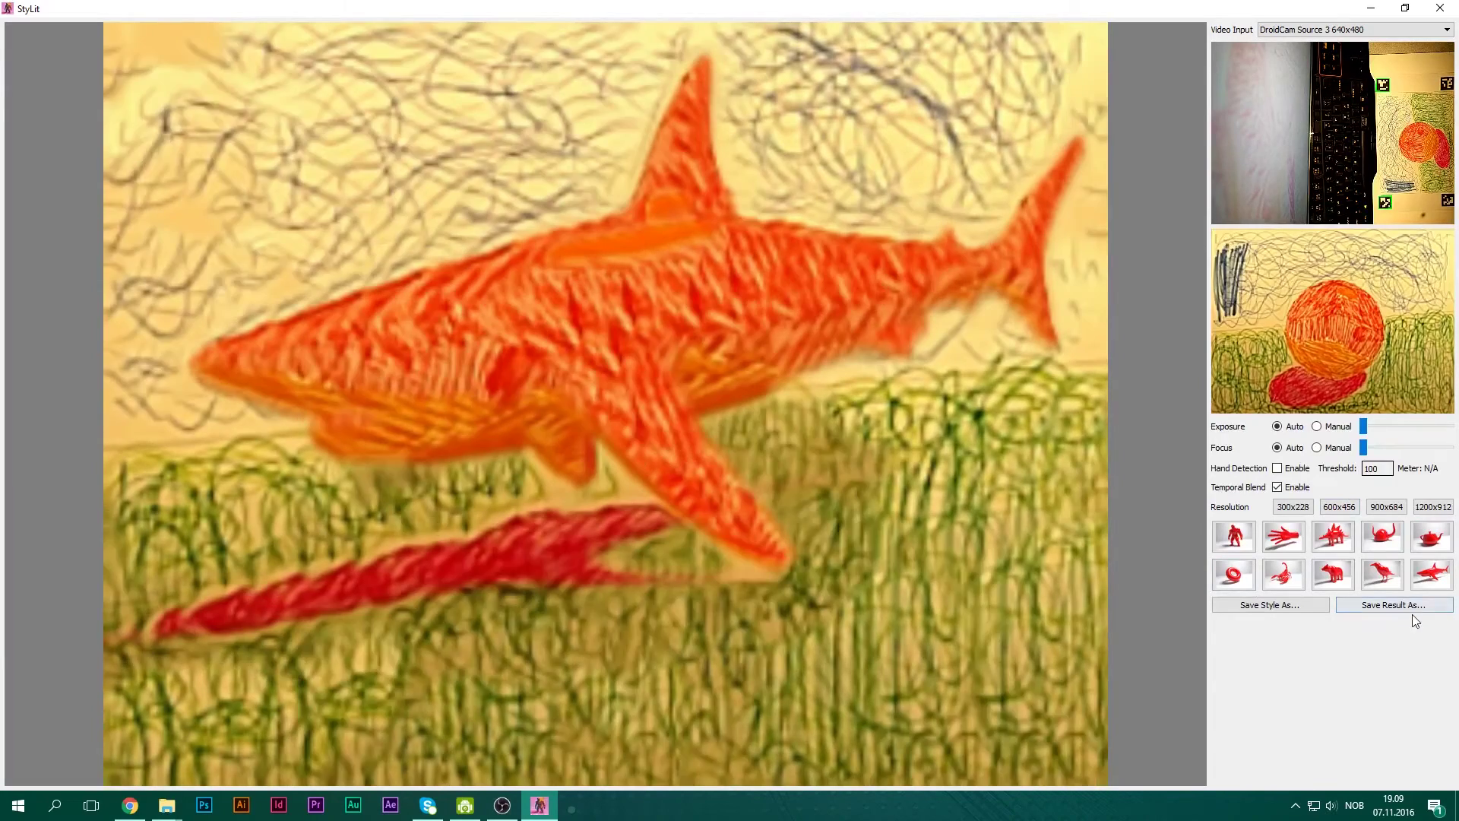
pyautogui.click(1433, 507)
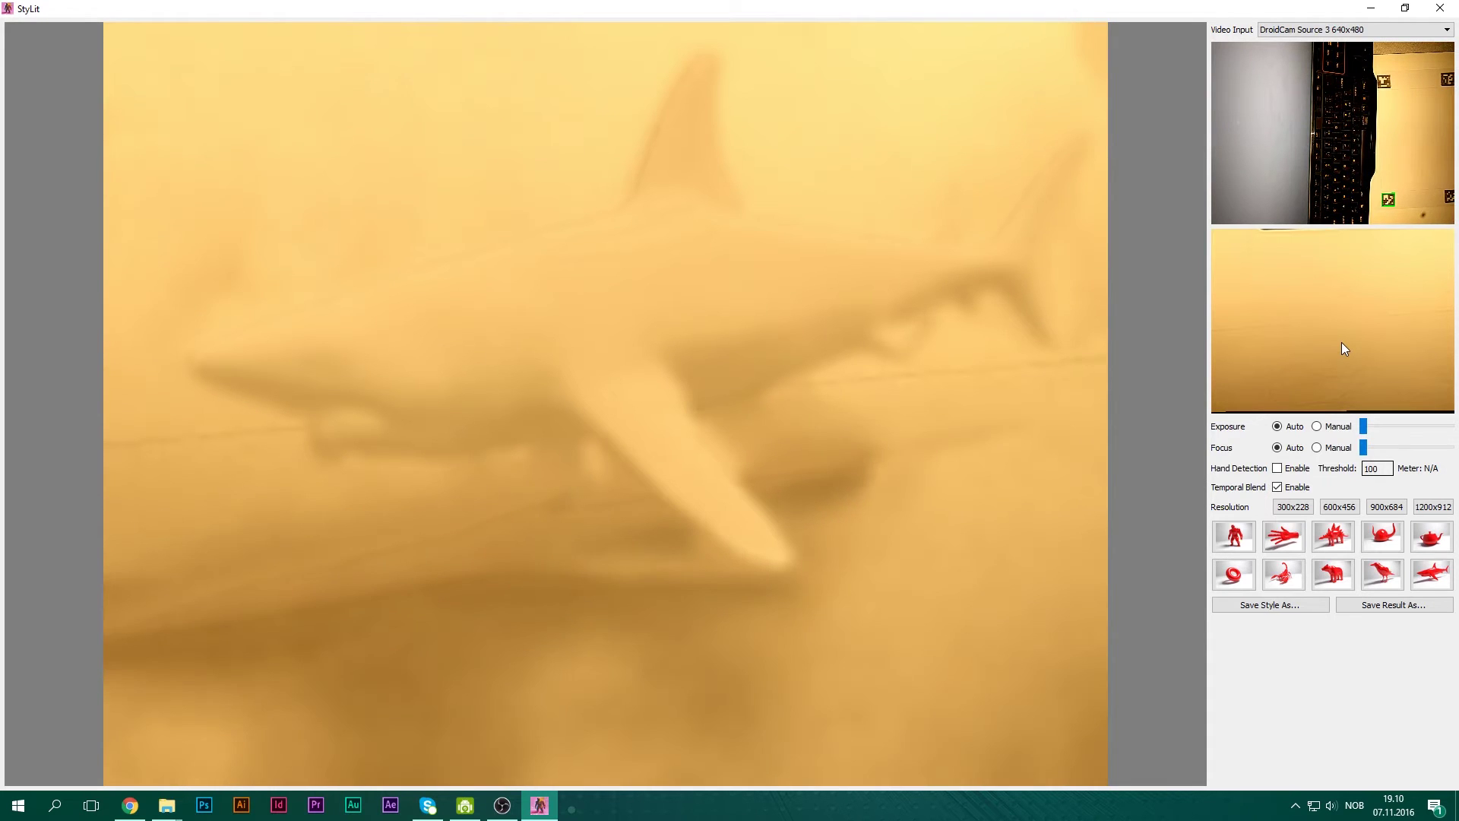
# - Set the output resolution to 600x456 and toggle hand detection while the sphere is drawn with a red marker
pyautogui.click(1349, 505)
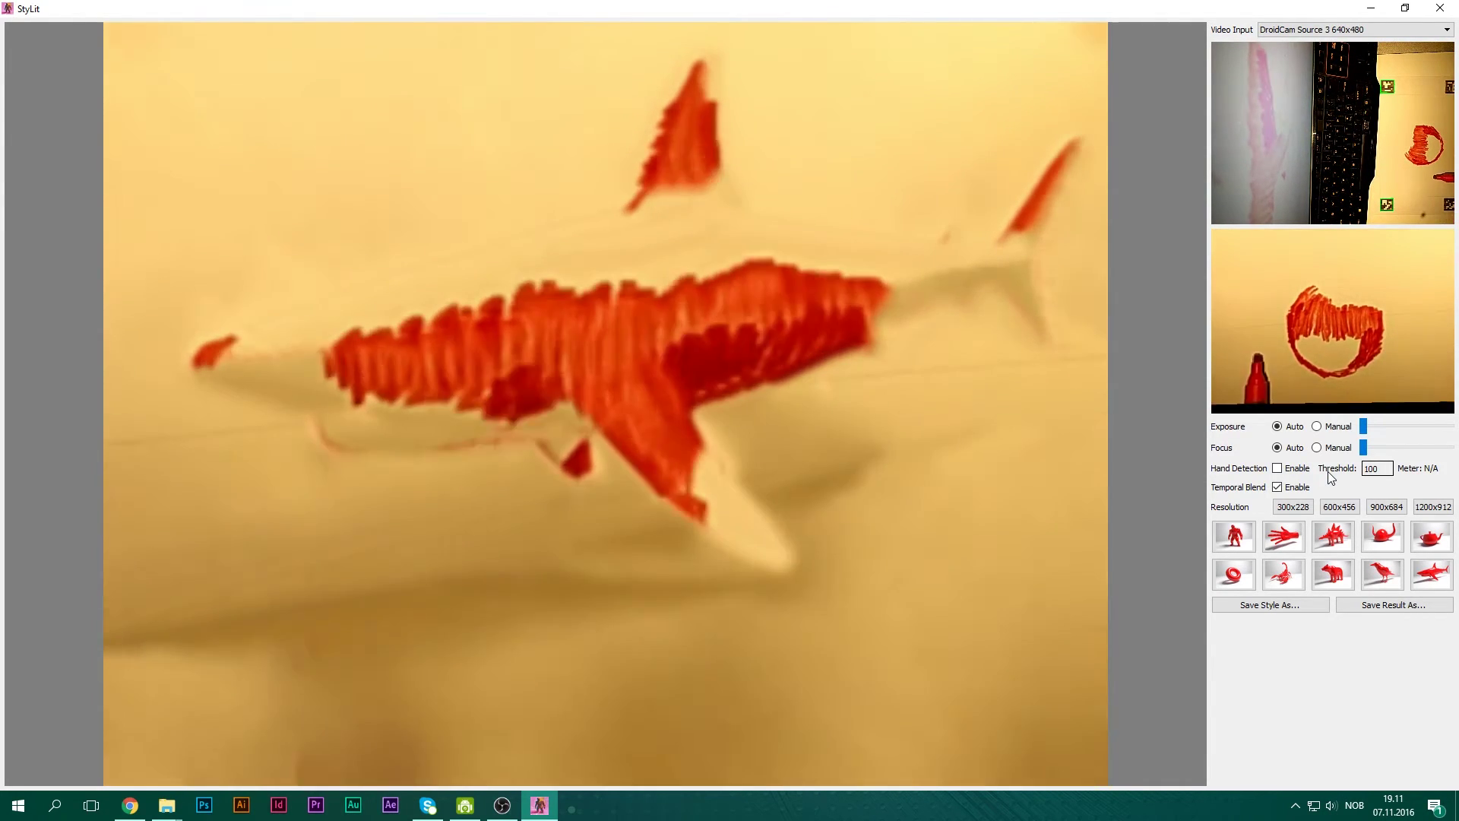
pyautogui.click(1277, 468)
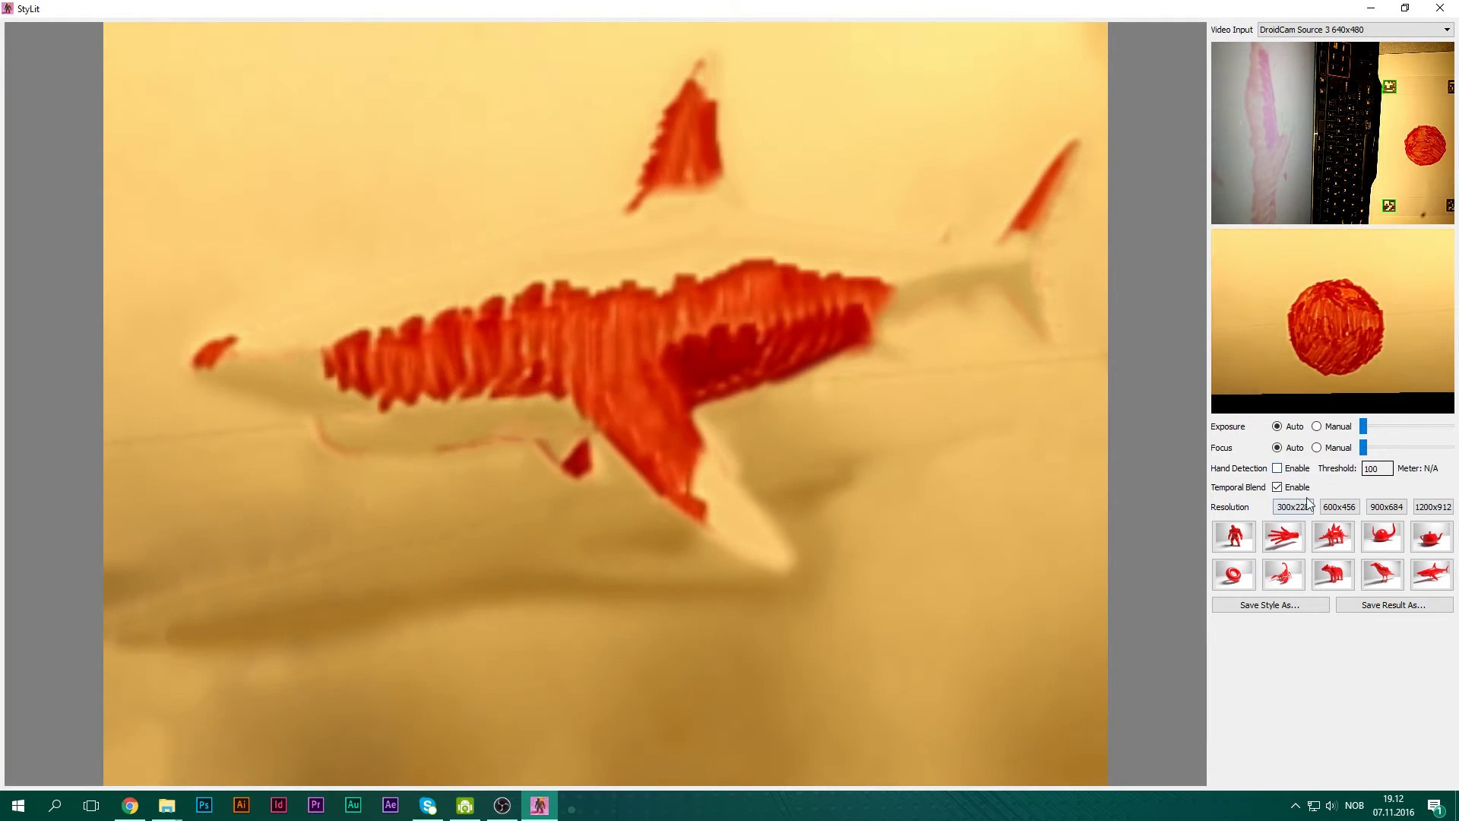
pyautogui.click(1276, 468)
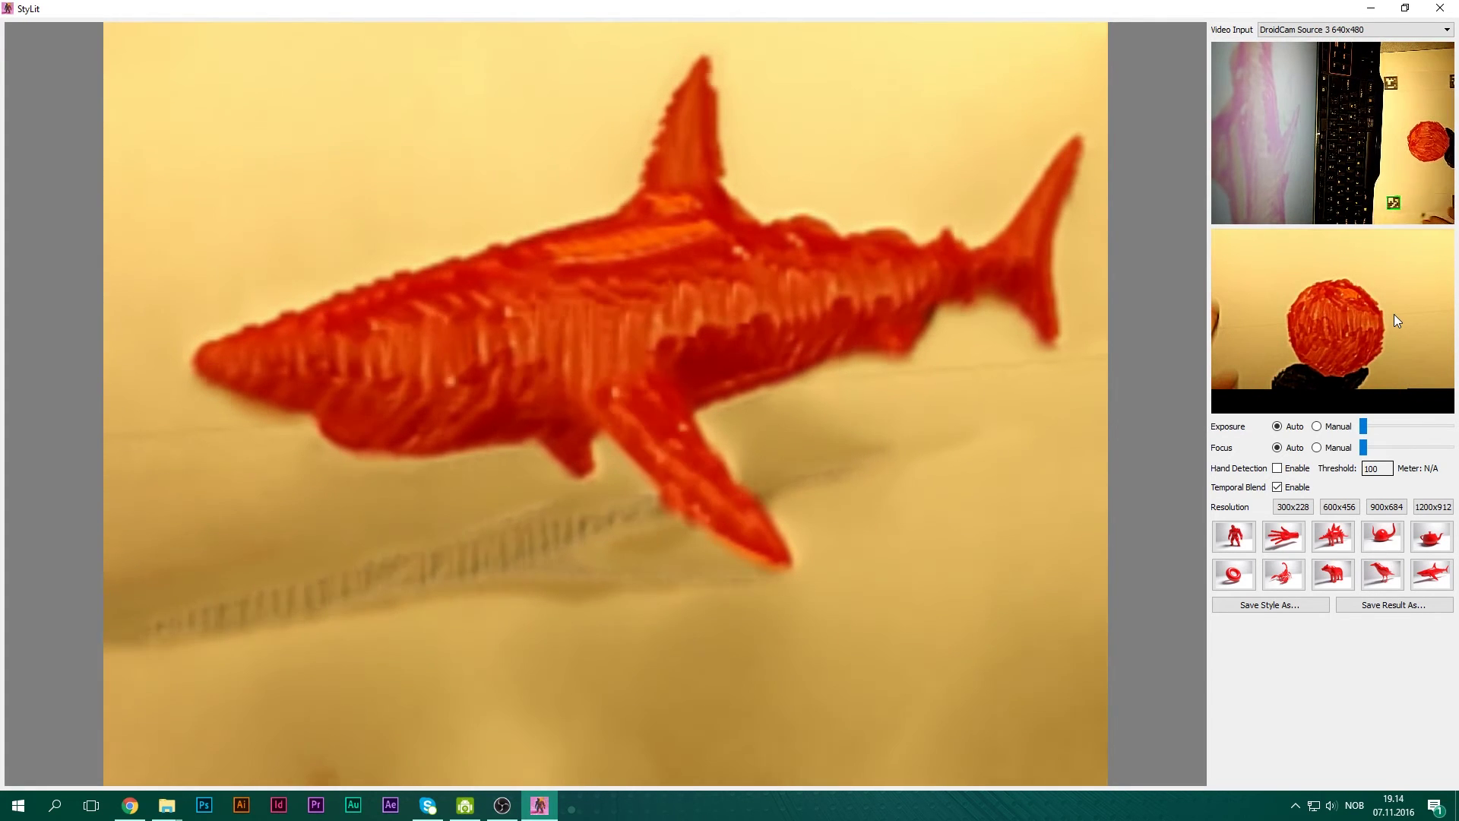
# - Check the phone camera's feed of the drawing in DroidCam Client and minimize the client
pyautogui.click(465, 805)
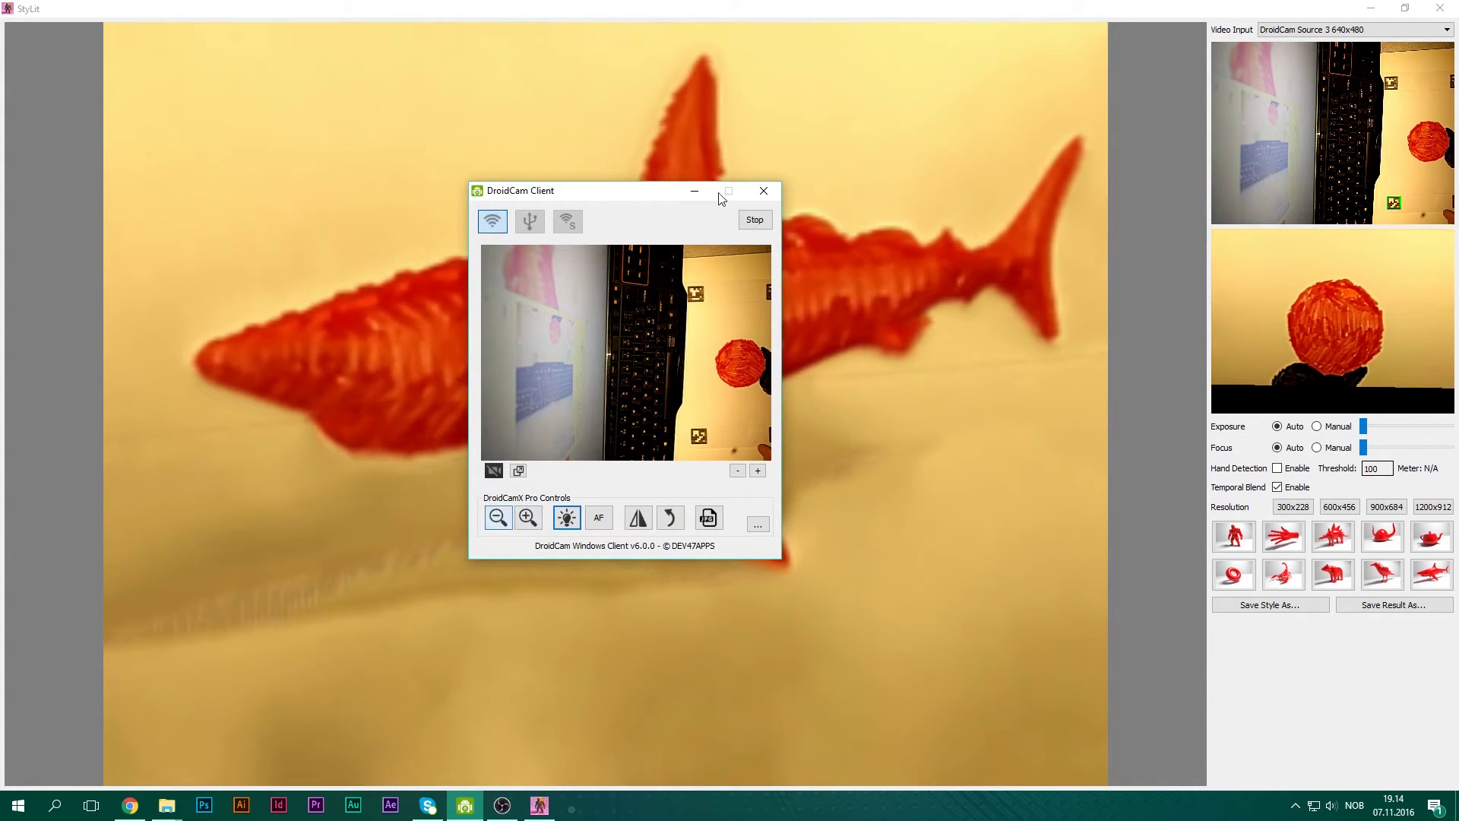
pyautogui.click(845, 254)
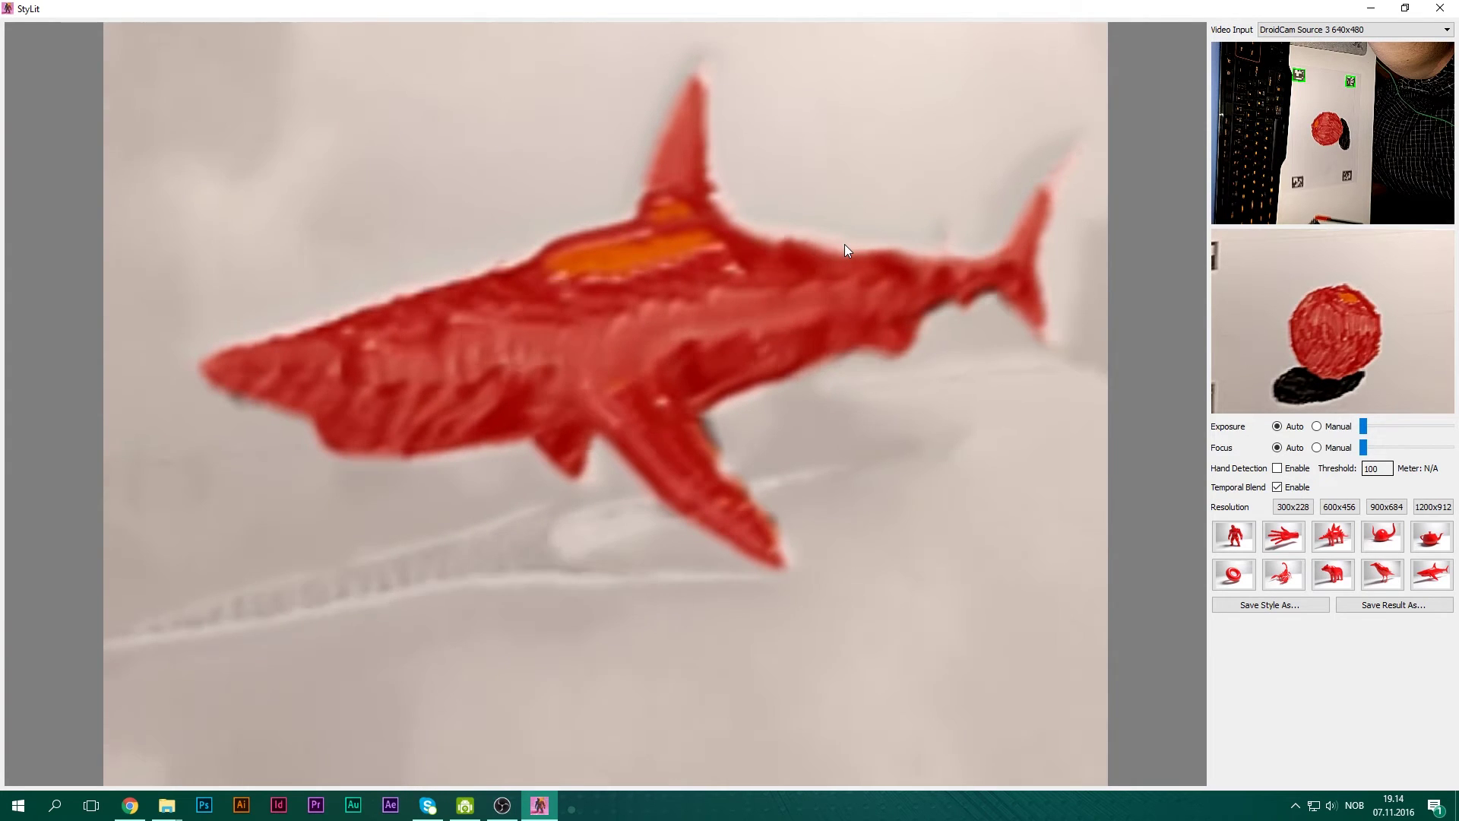
pyautogui.hotkey('alt', 'Tab')
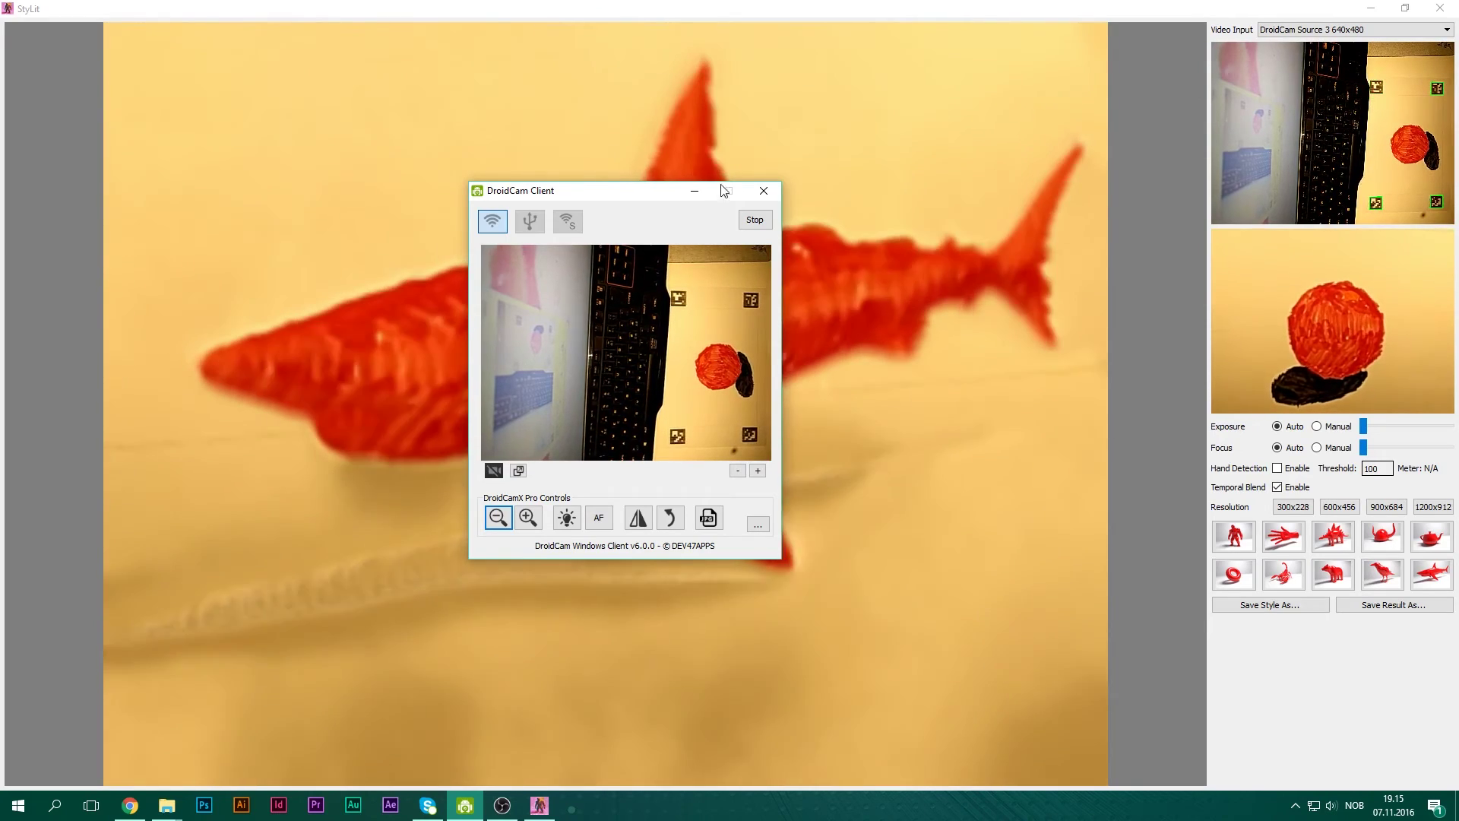
pyautogui.click(694, 190)
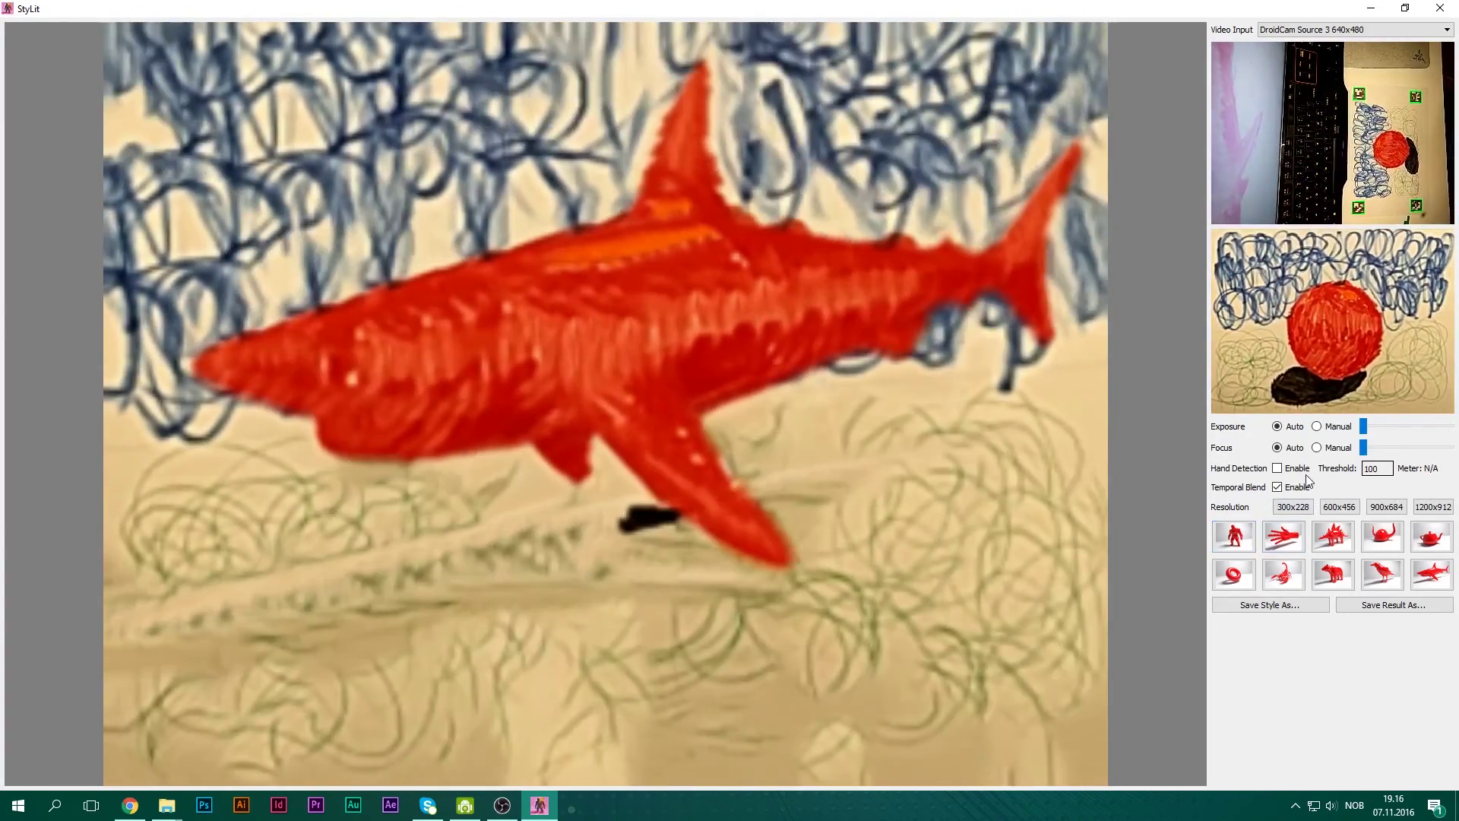
# - Set the output resolution to 300x228 and view the result-saving dialog and the video input sources without saving or changing the source
pyautogui.click(1304, 507)
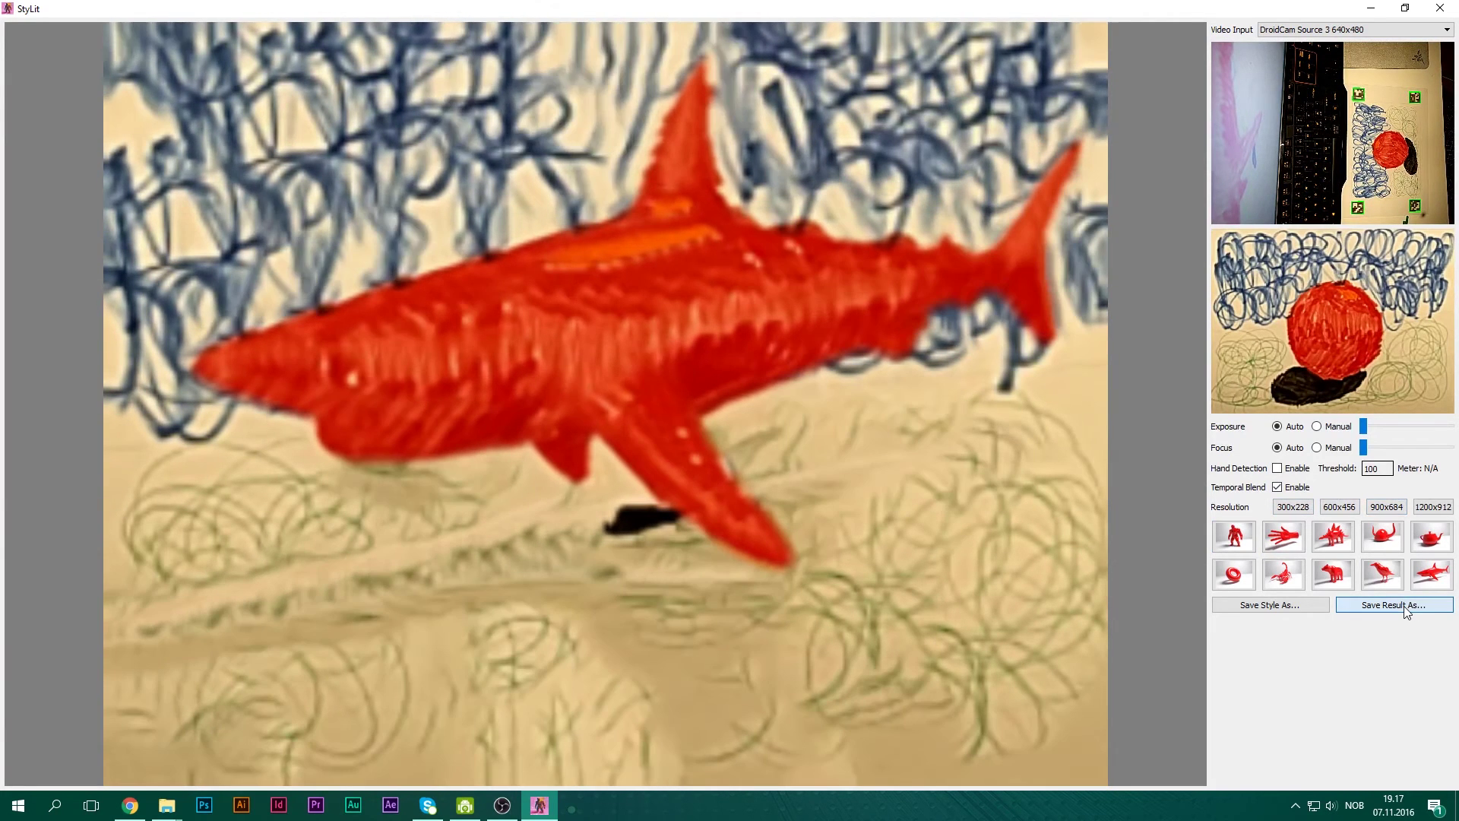
pyautogui.click(1403, 606)
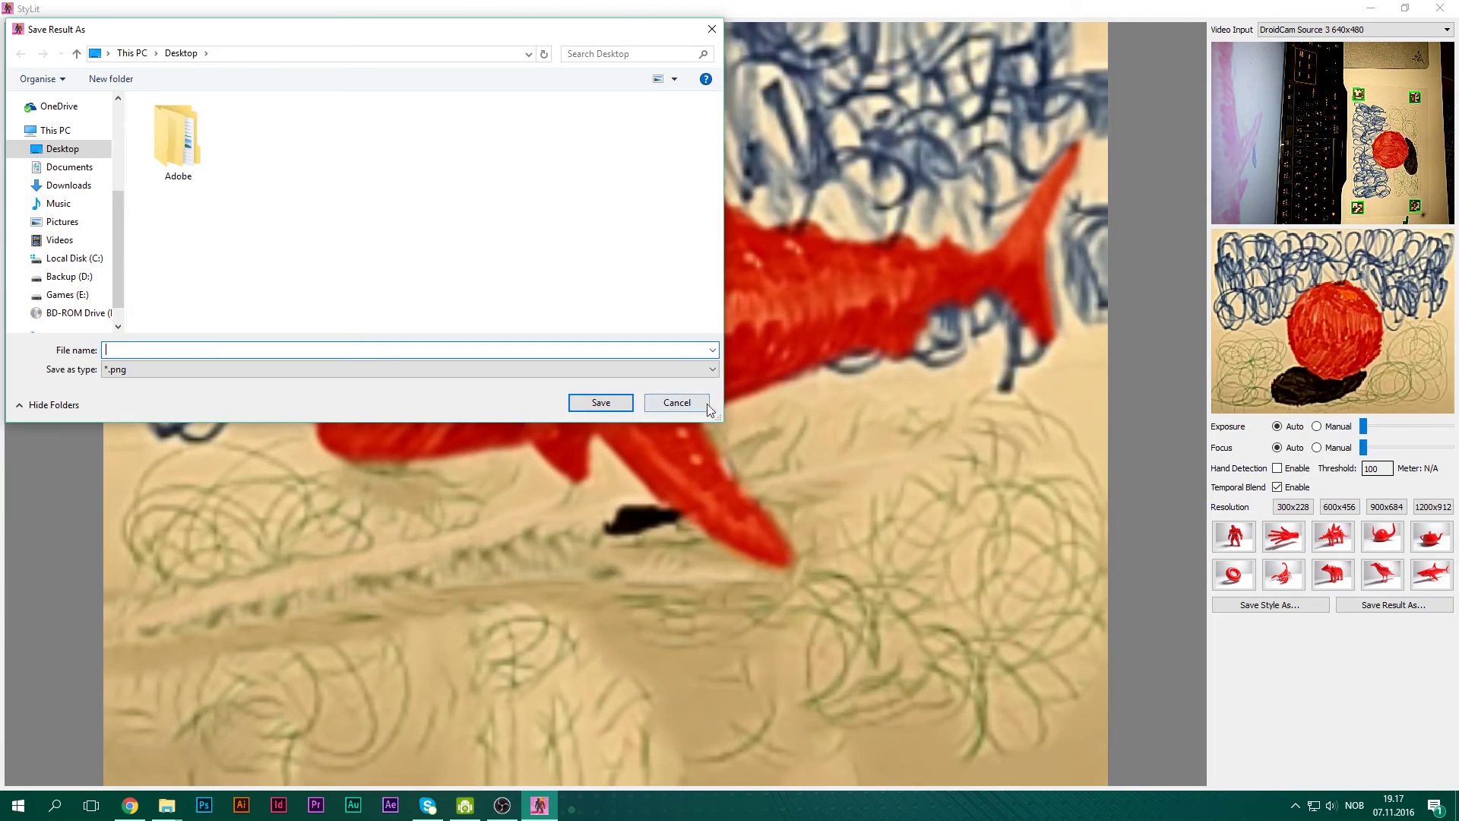
pyautogui.click(697, 403)
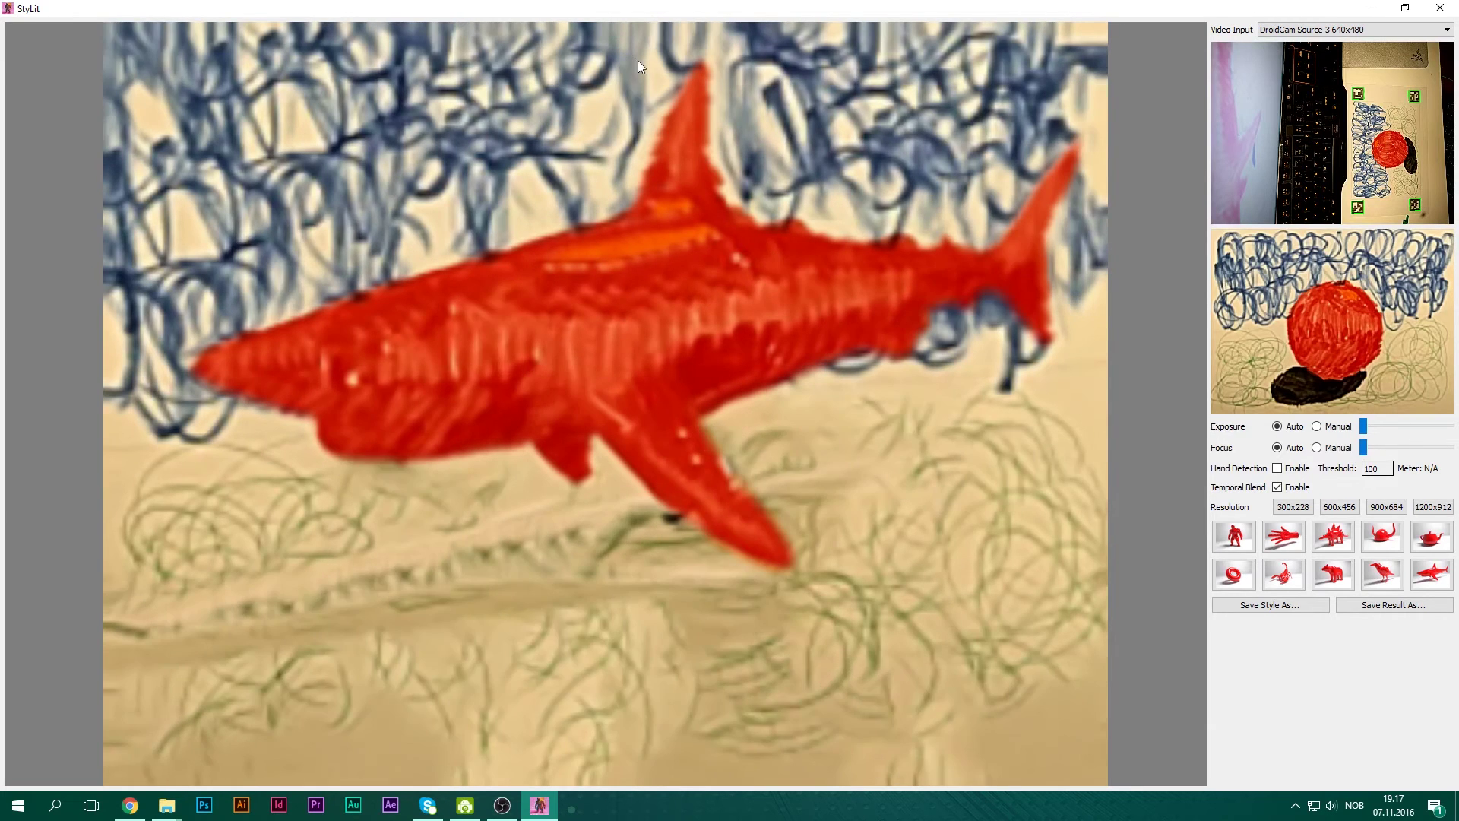
pyautogui.click(1267, 32)
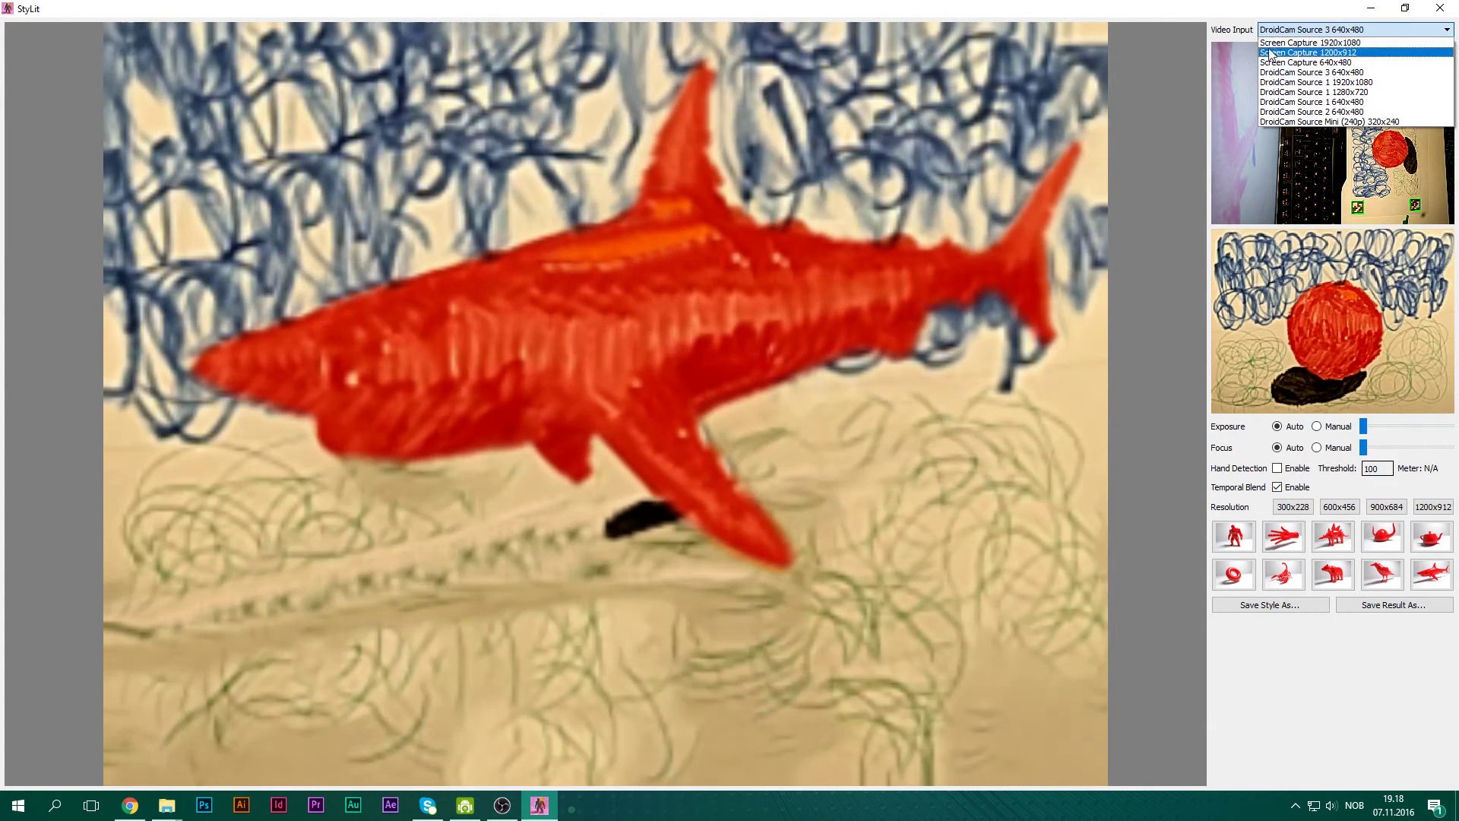
pyautogui.click(1322, 32)
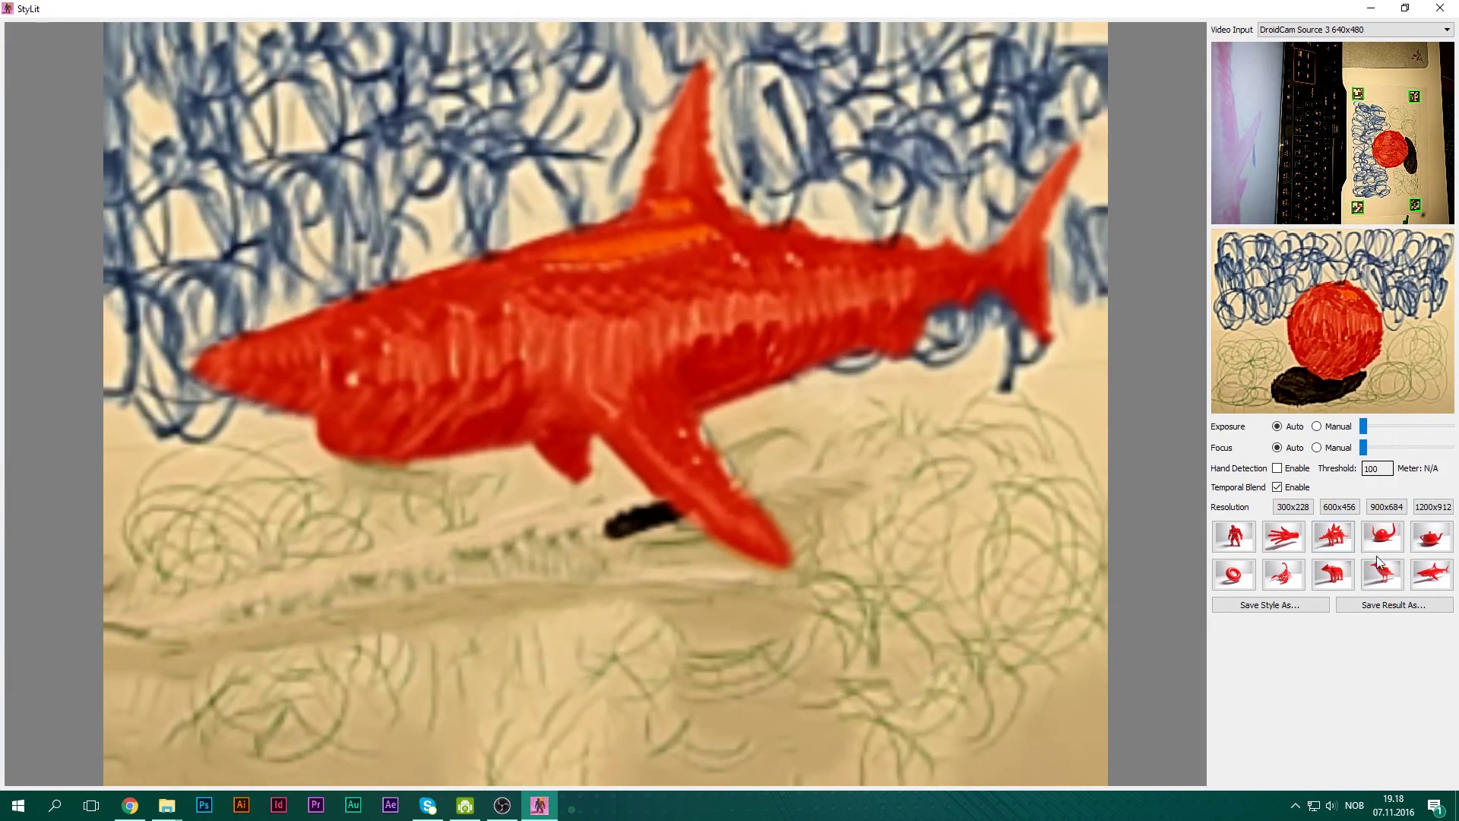
# - Switch the render to the teapot model and save the drawn style to the Desktop as TEAPOT in PNG format
pyautogui.click(1431, 536)
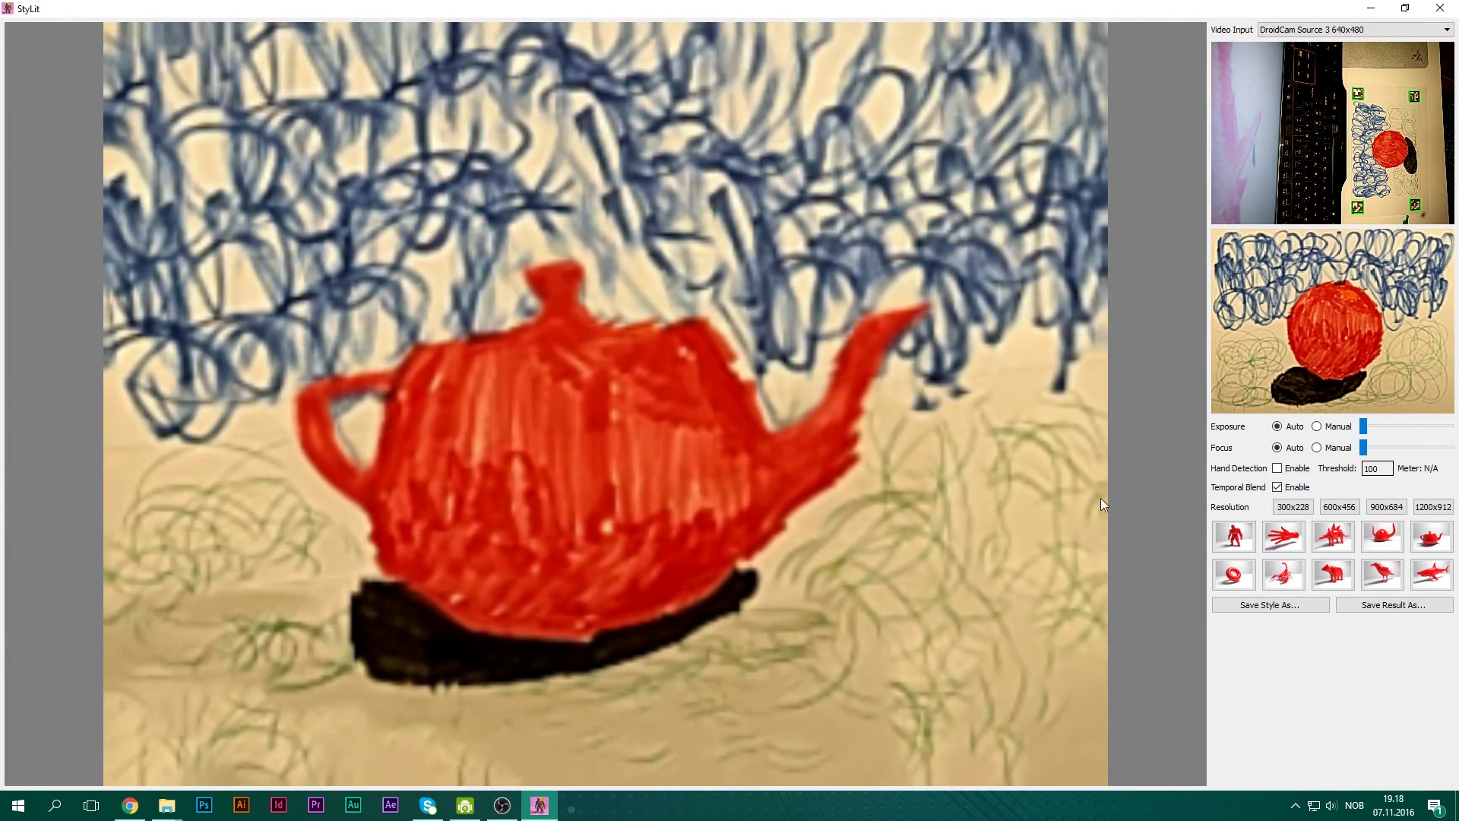
pyautogui.click(1259, 605)
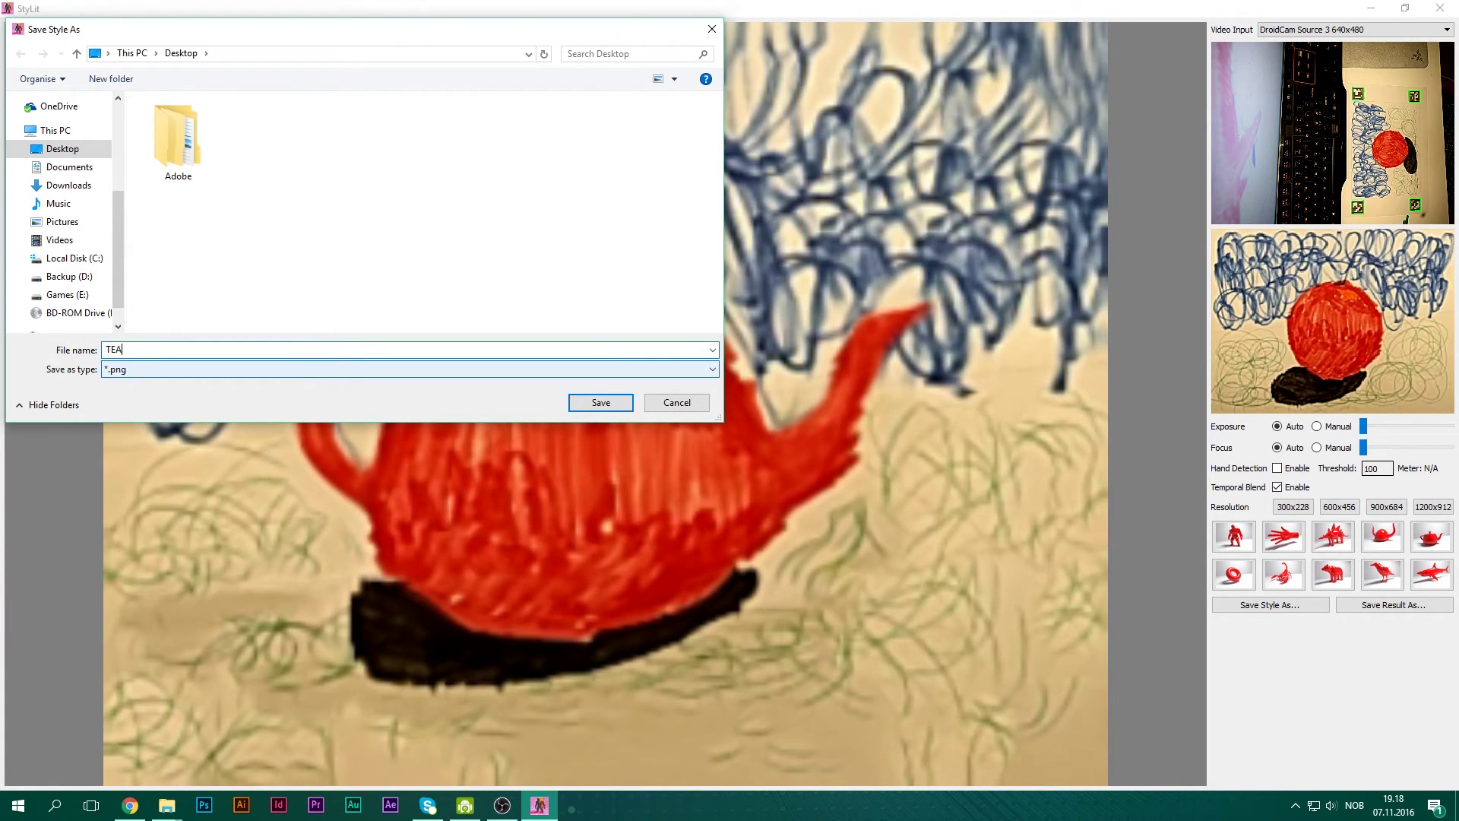
pyautogui.press('Return')
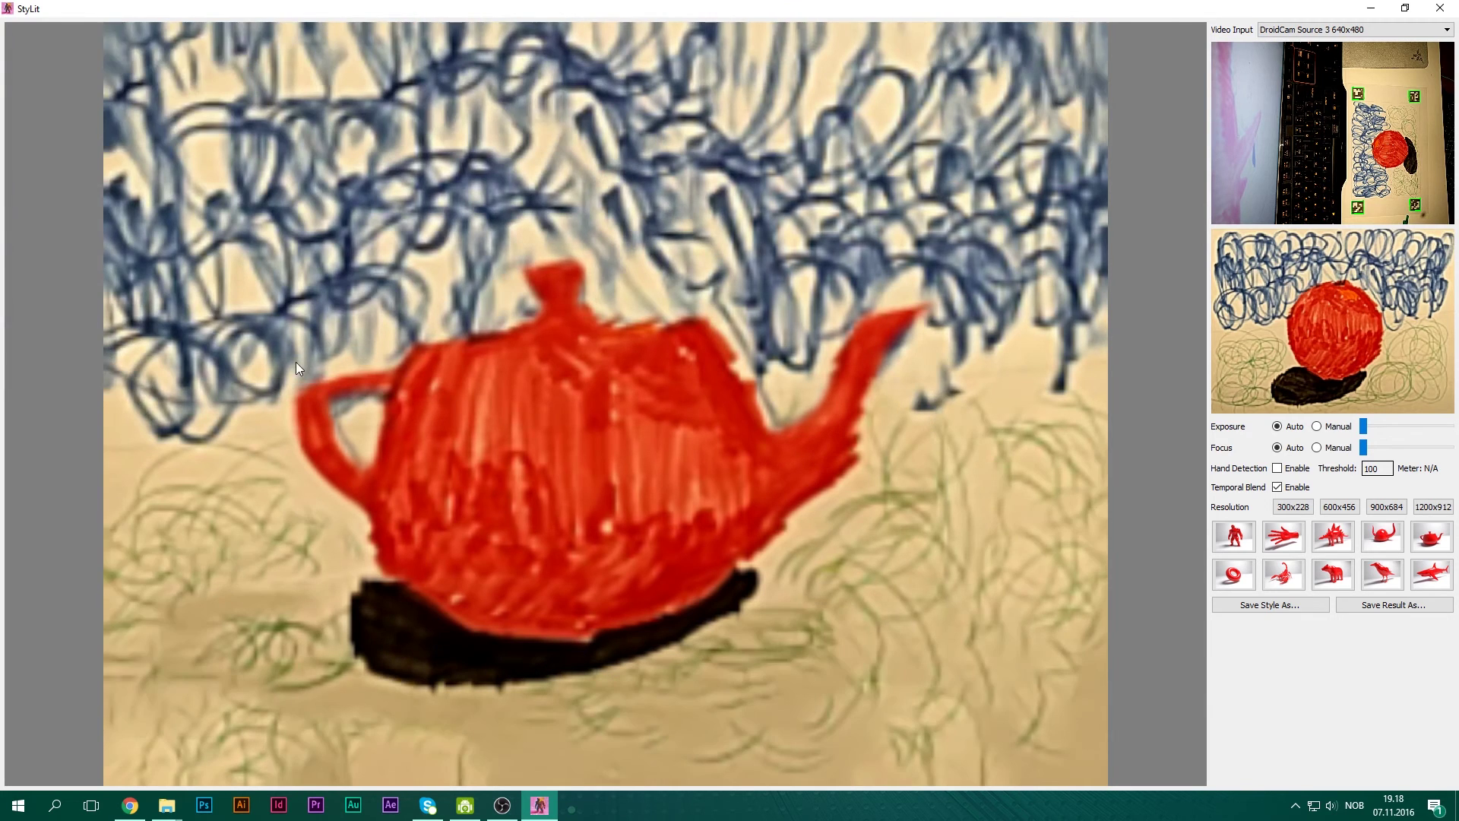
# - Save the stylized teapot result to the Desktop as TEAPOTET in PNG format, declining to overwrite TEAPOT.png
pyautogui.click(1393, 608)
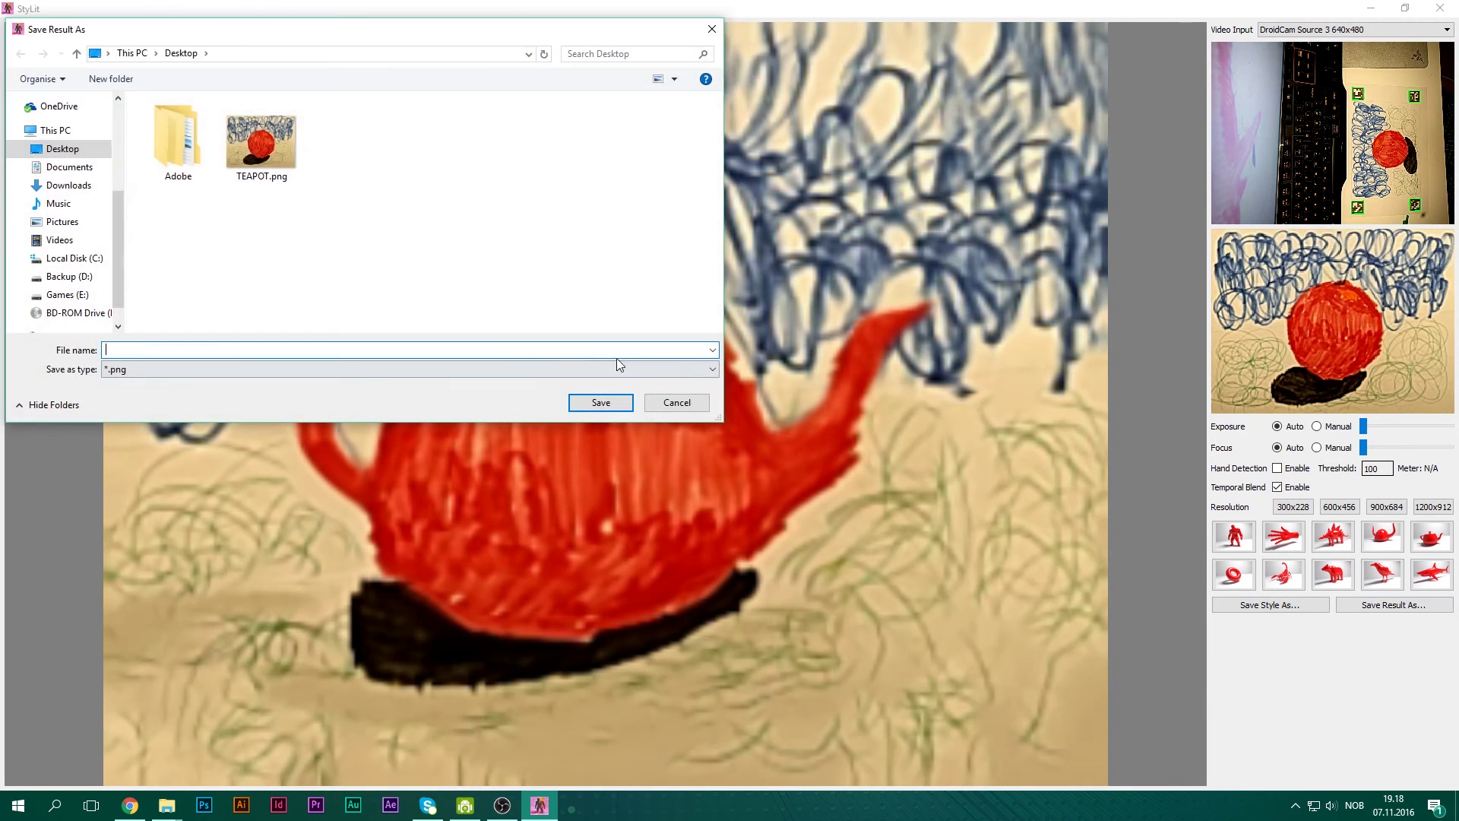
pyautogui.write('TEAÅP')
pyautogui.press('BackSpace')
pyautogui.write('OT')
pyautogui.press('Return')
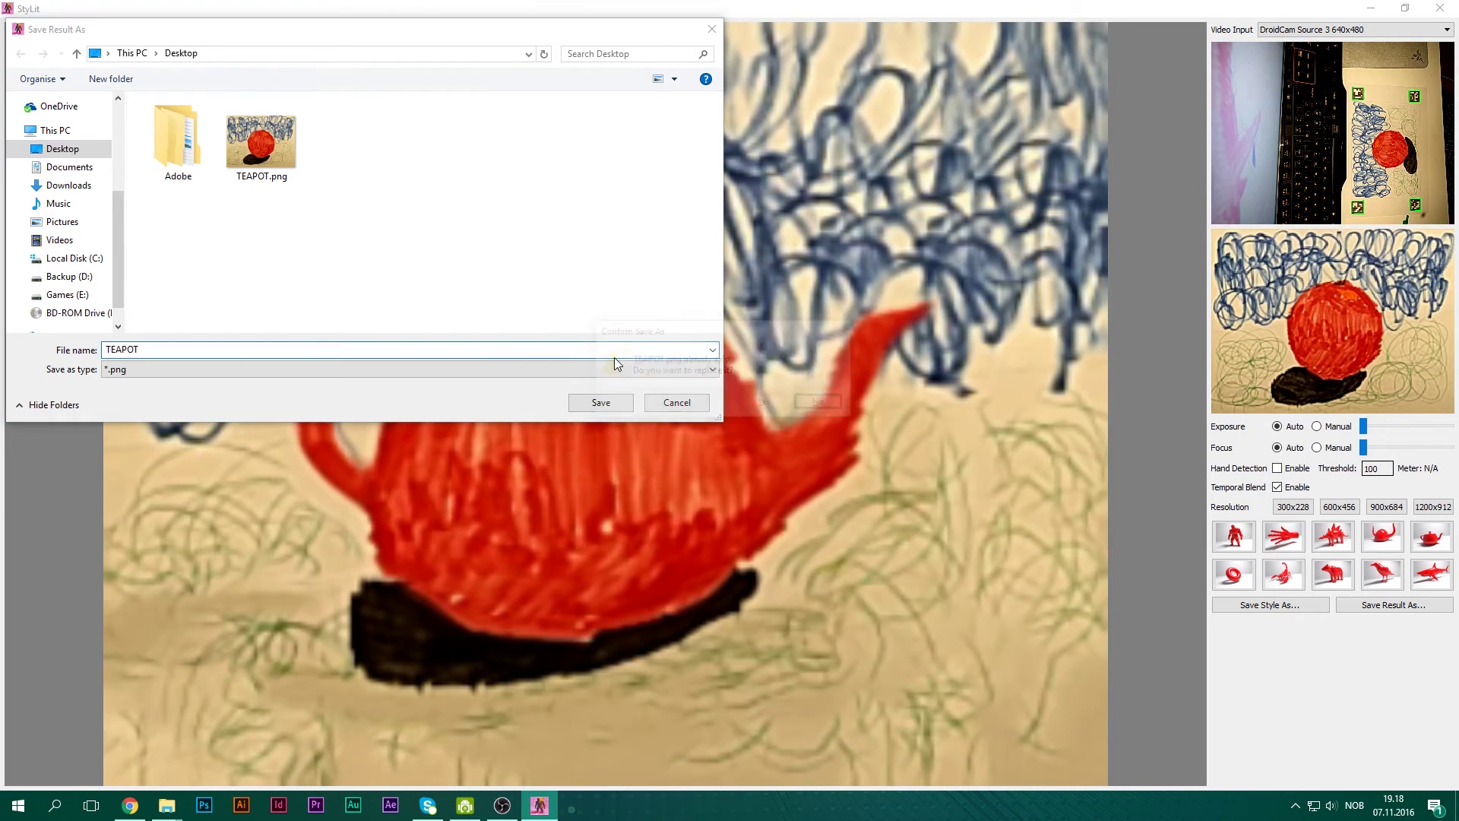
pyautogui.click(810, 404)
pyautogui.click(194, 351)
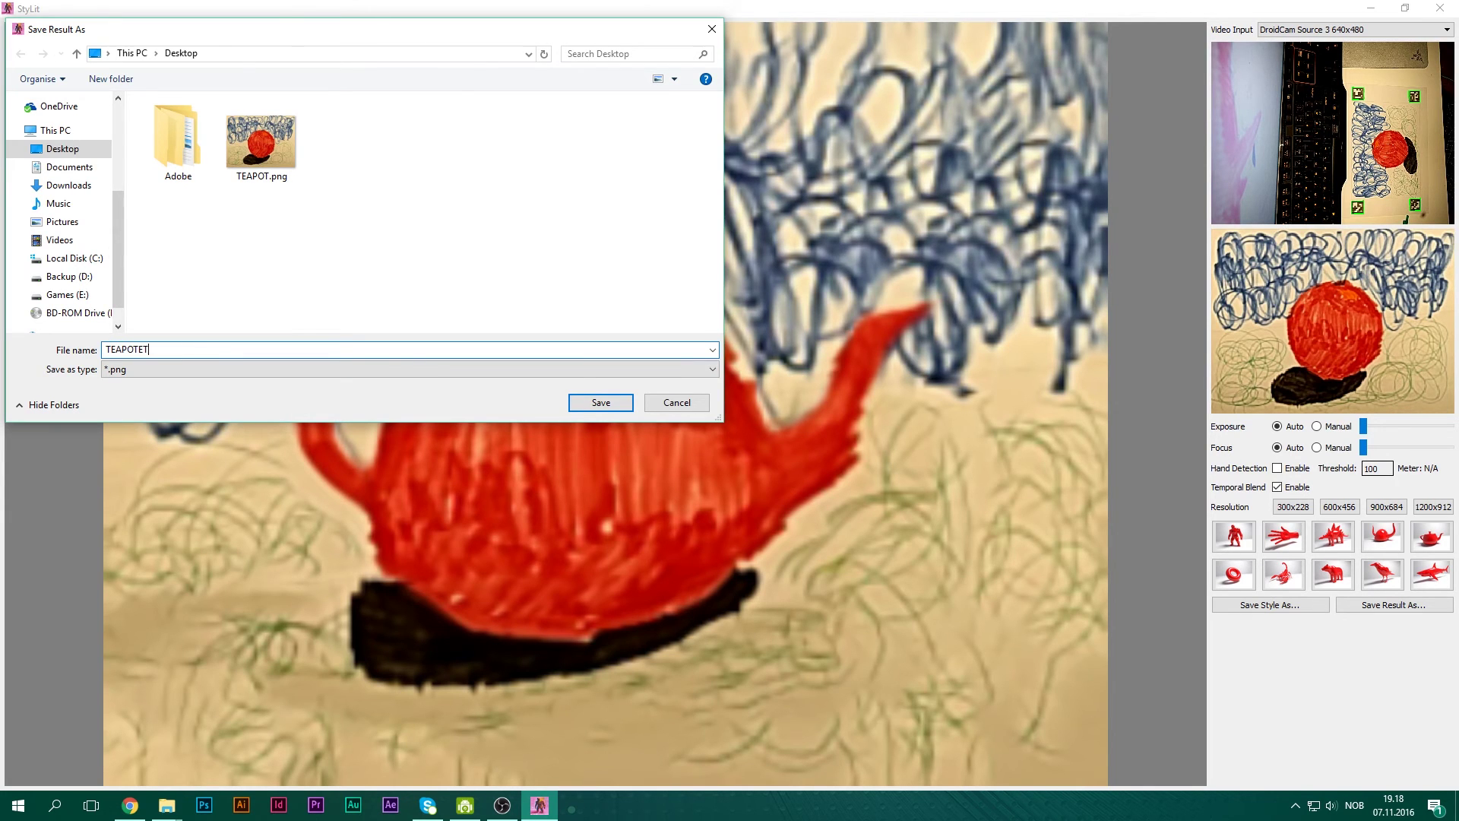
pyautogui.press('Return')
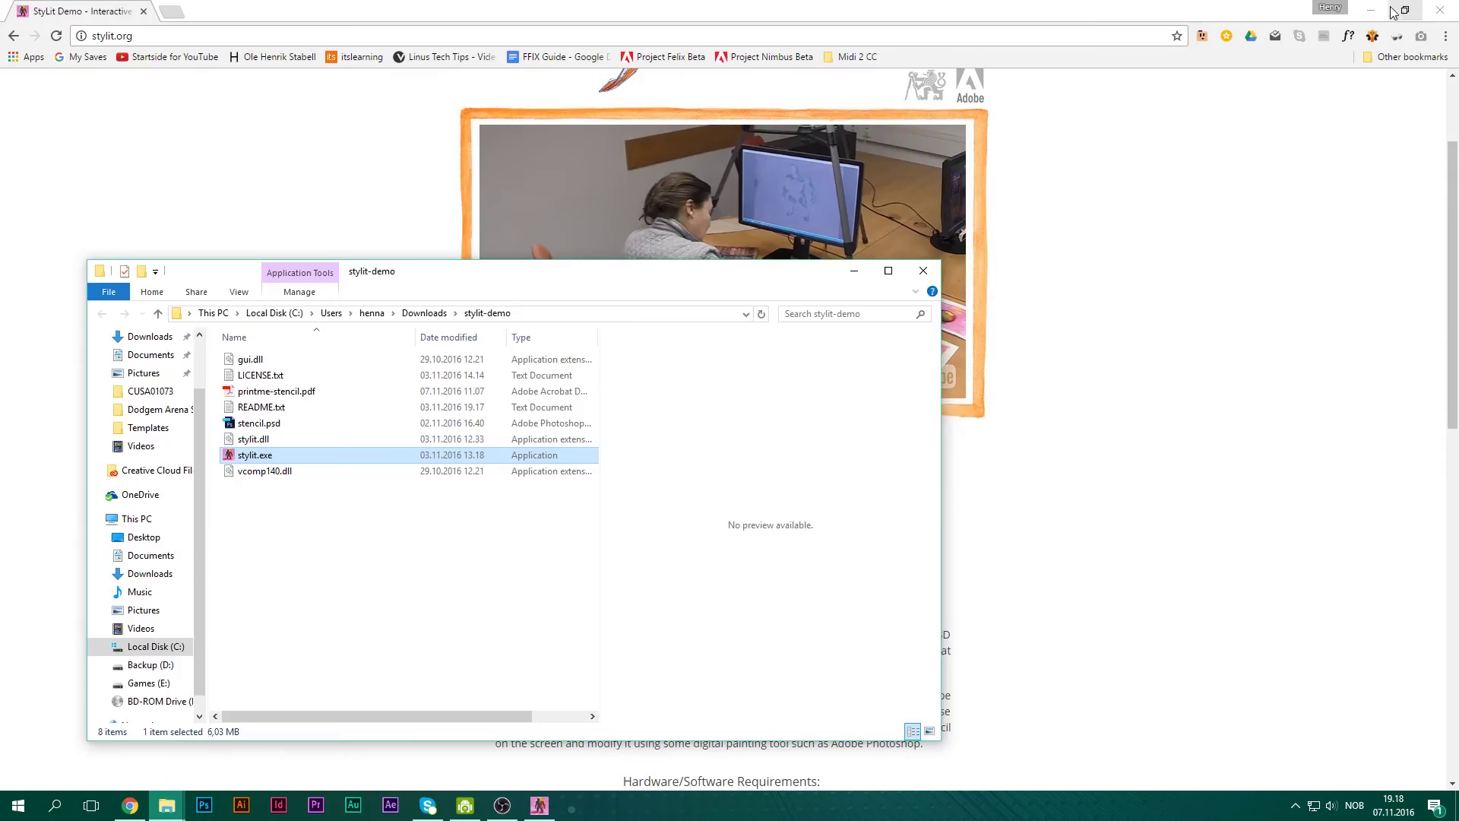
# - Clear the browser and the stylit-demo folder from the desktop and view the saved TEAPOTET.png and TEAPOT.png images
pyautogui.click(1375, 11)
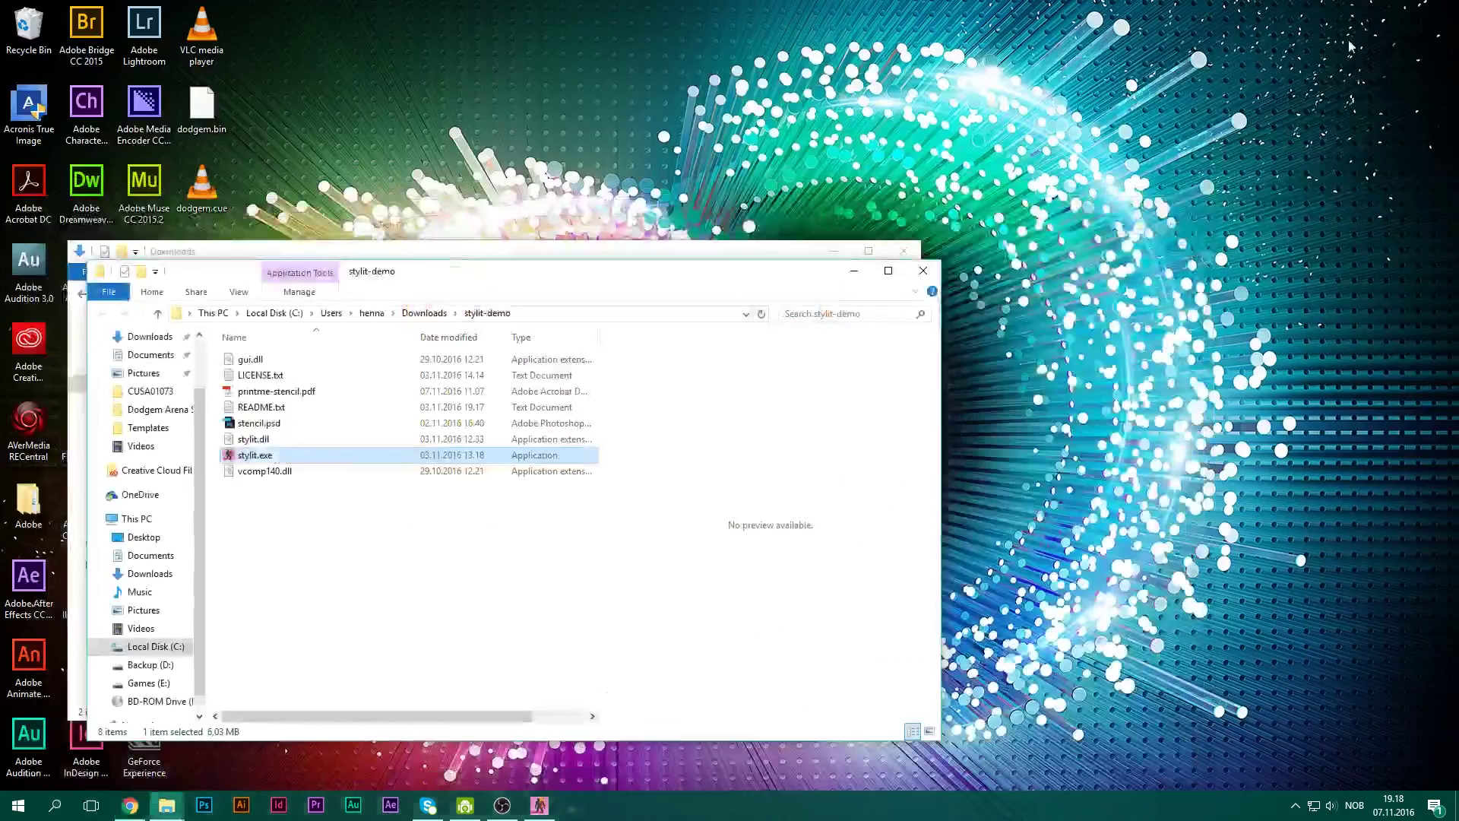
pyautogui.click(923, 271)
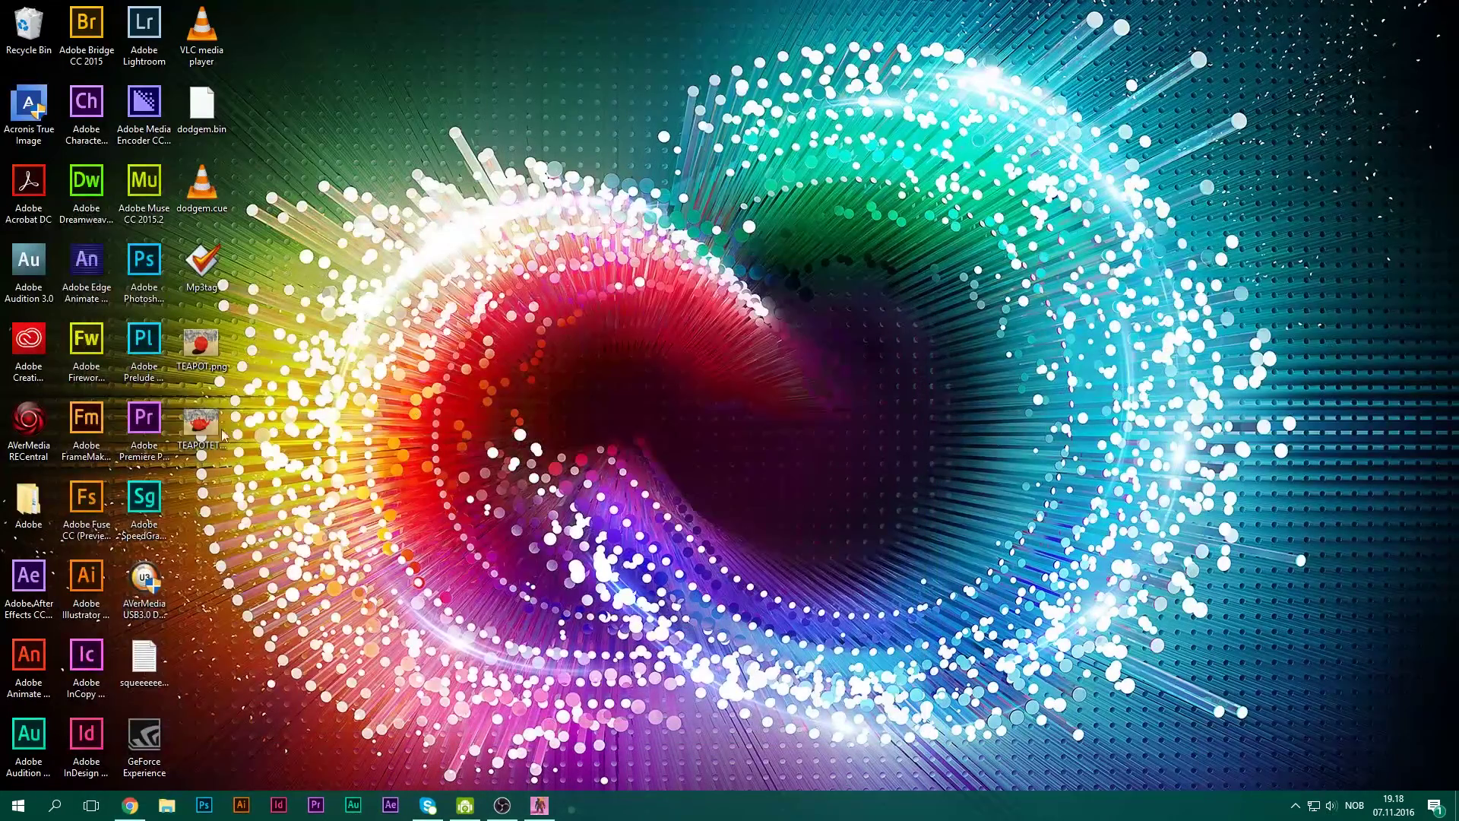
pyautogui.doubleClick(213, 430)
pyautogui.moveTo(485, 57); pyautogui.dragTo(943, 55)
pyautogui.doubleClick(201, 346)
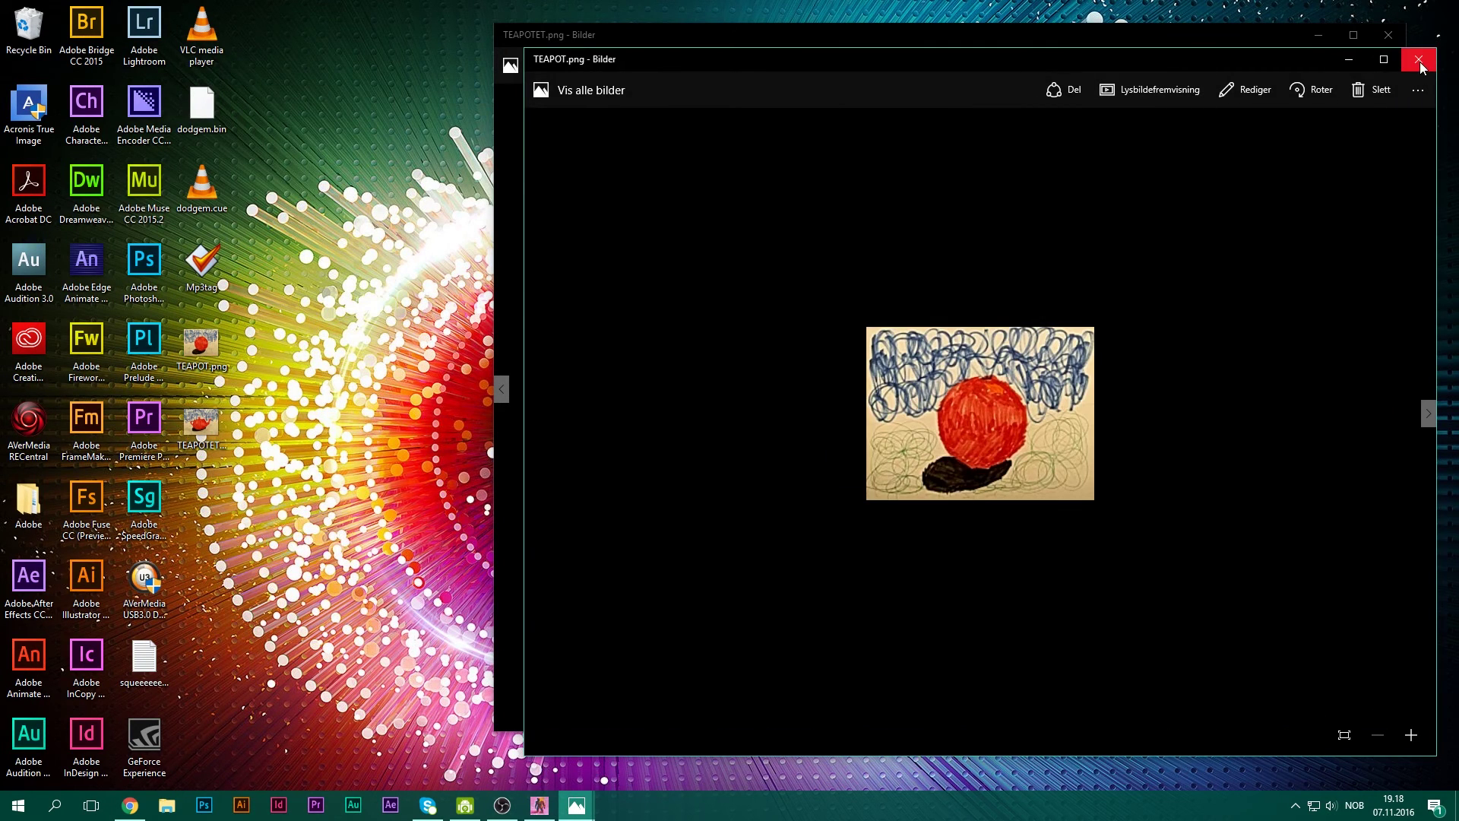
# - Compare the drawn style in TEAPOT.png with the stylized result in TEAPOTET.png side by side, and close both images
pyautogui.click(1418, 61)
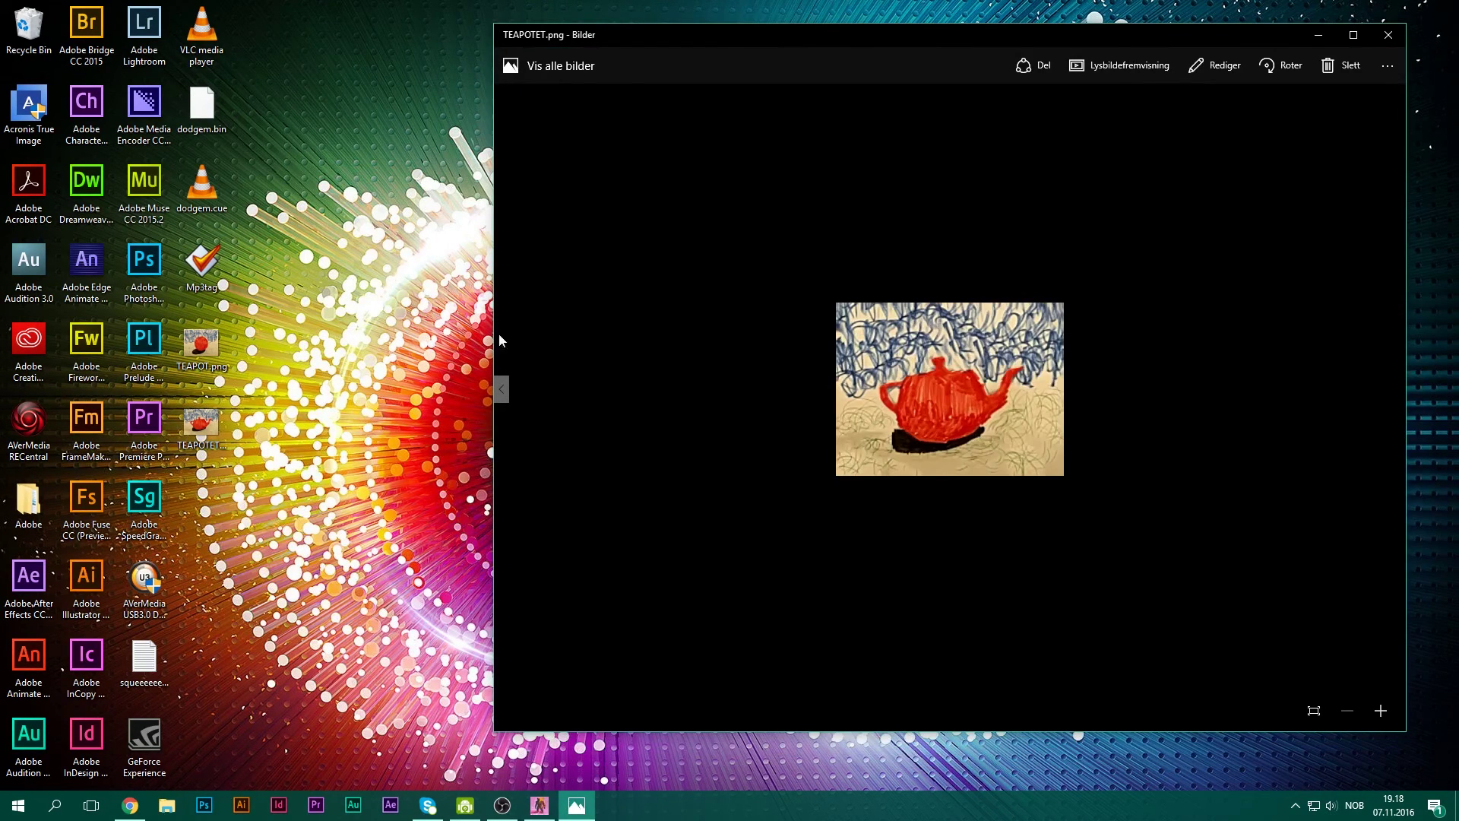
pyautogui.doubleClick(201, 346)
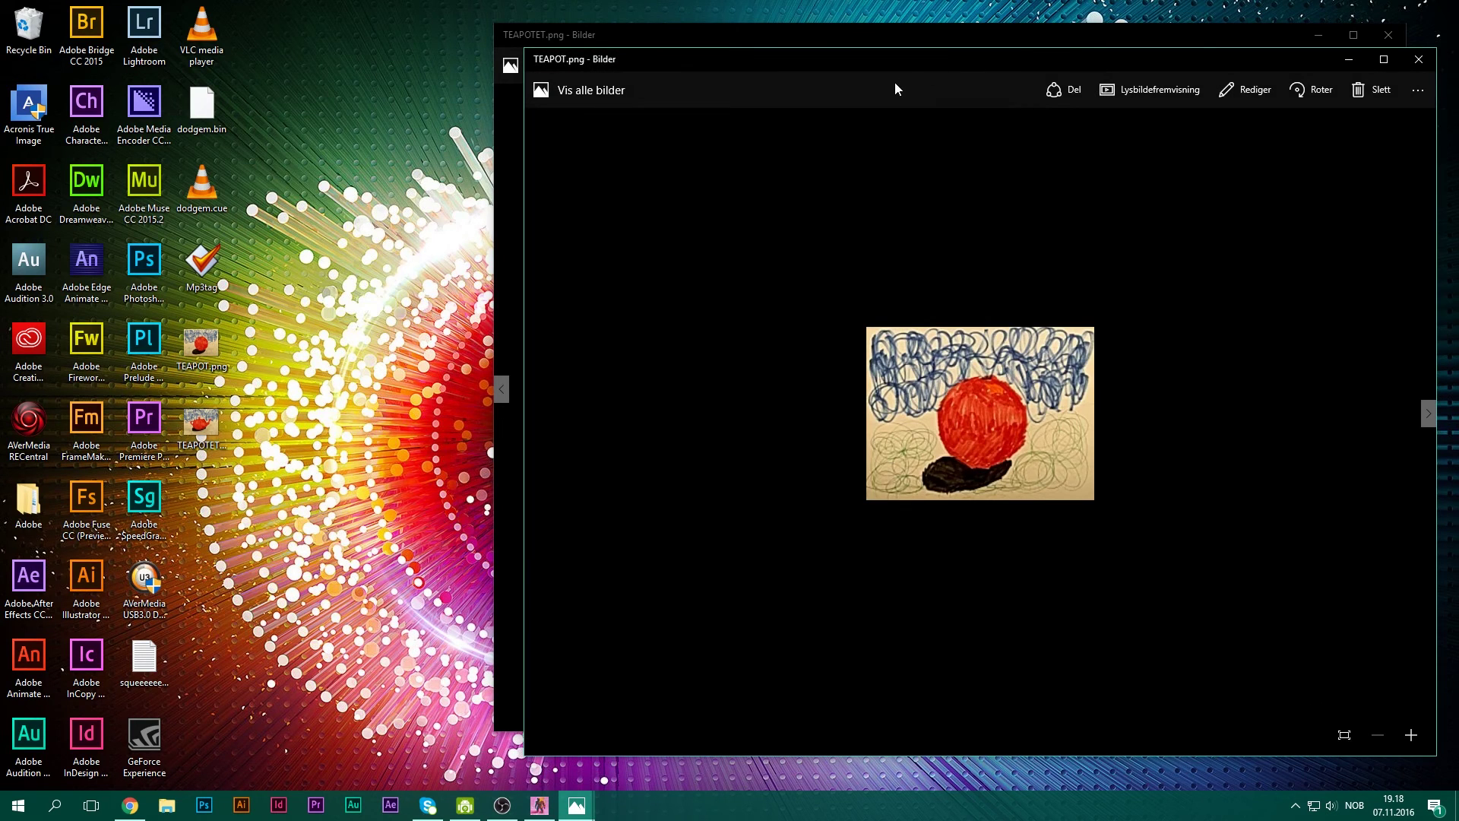
pyautogui.moveTo(896, 57); pyautogui.dragTo(326, 70)
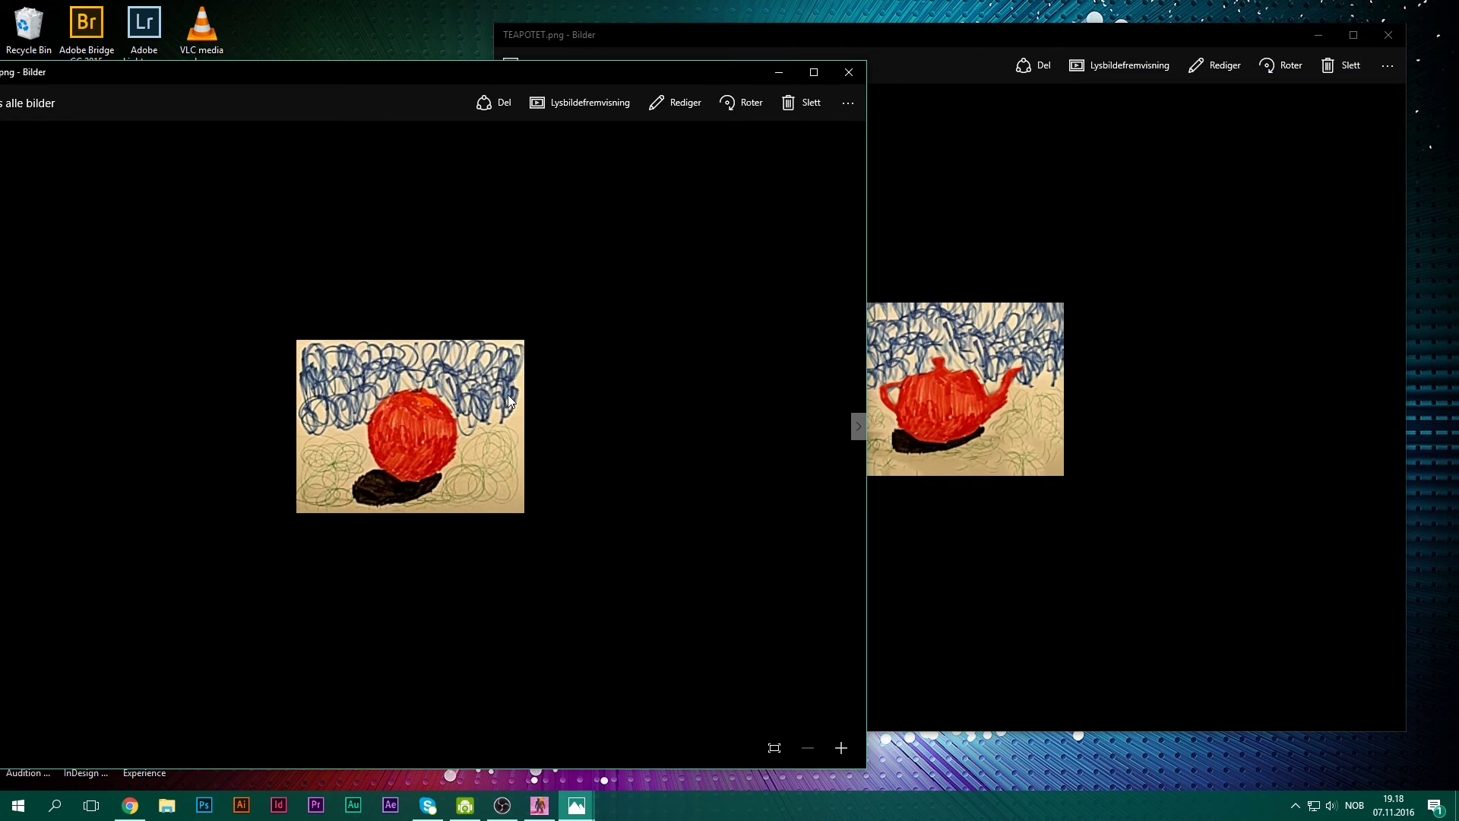
pyautogui.click(848, 72)
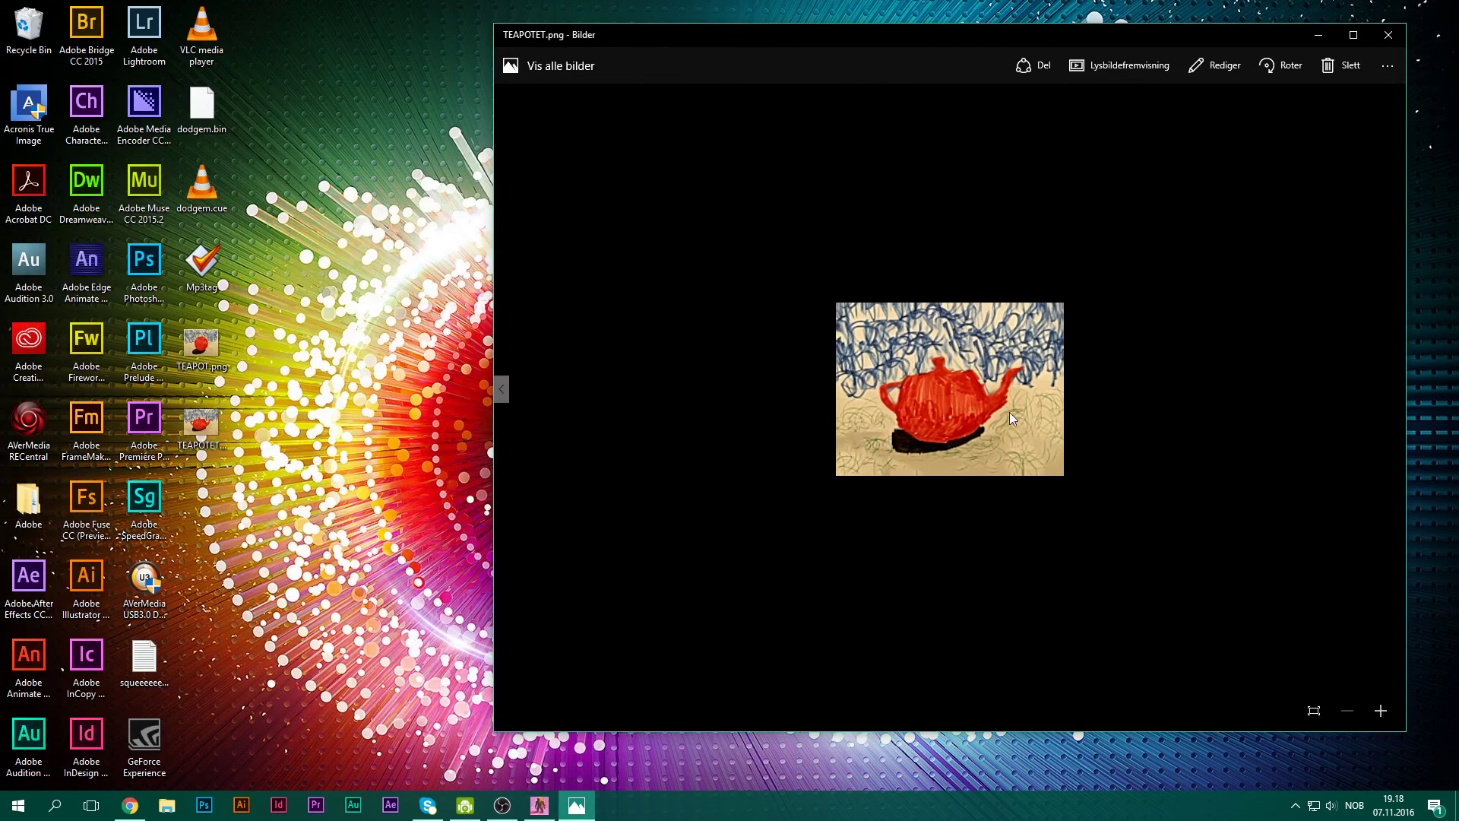
pyautogui.moveTo(986, 43); pyautogui.dragTo(745, 78)
pyautogui.click(1147, 71)
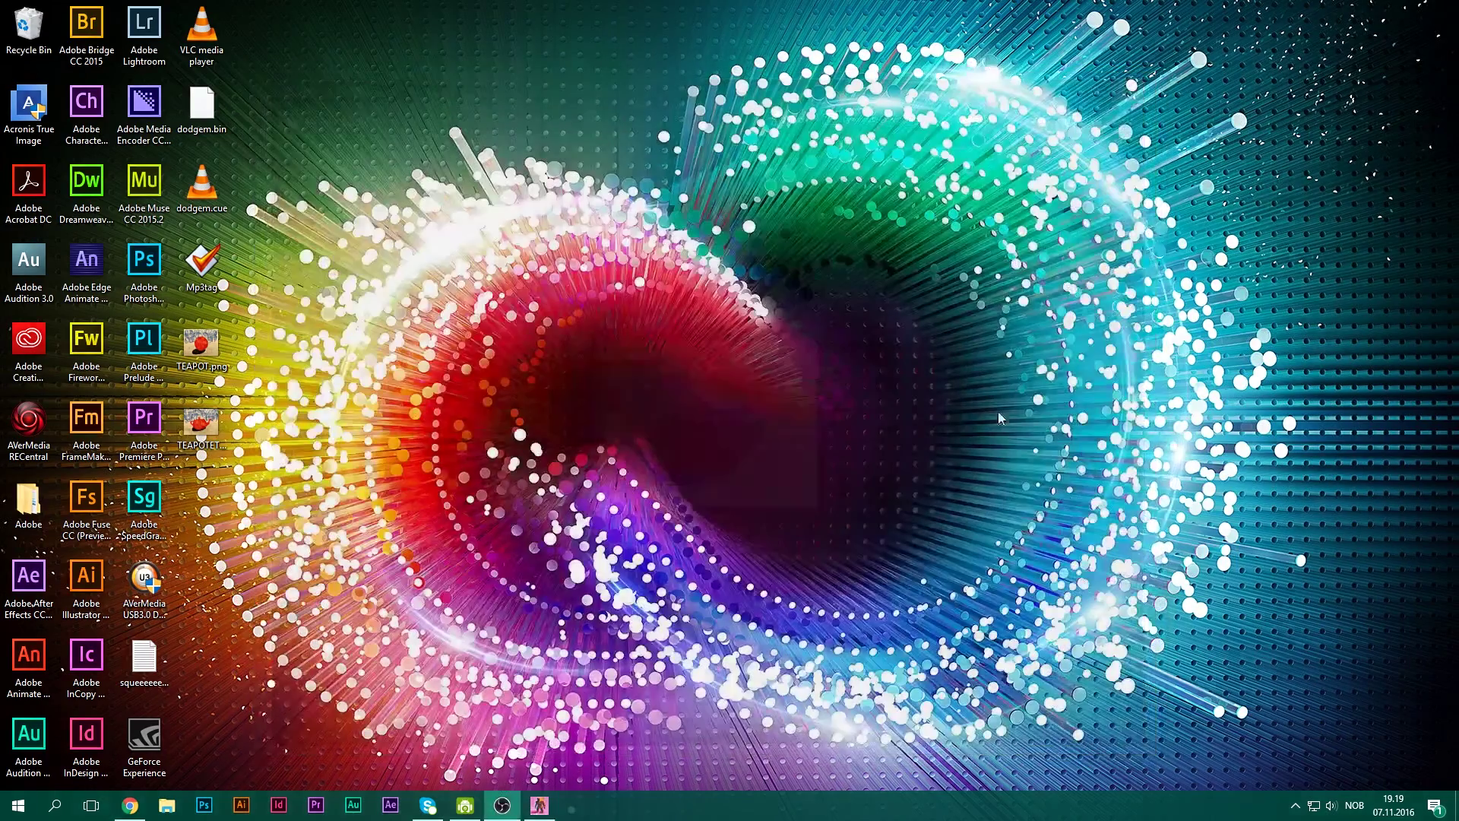
# - Switch back to StyLit to view the live teapot render
pyautogui.click(547, 808)
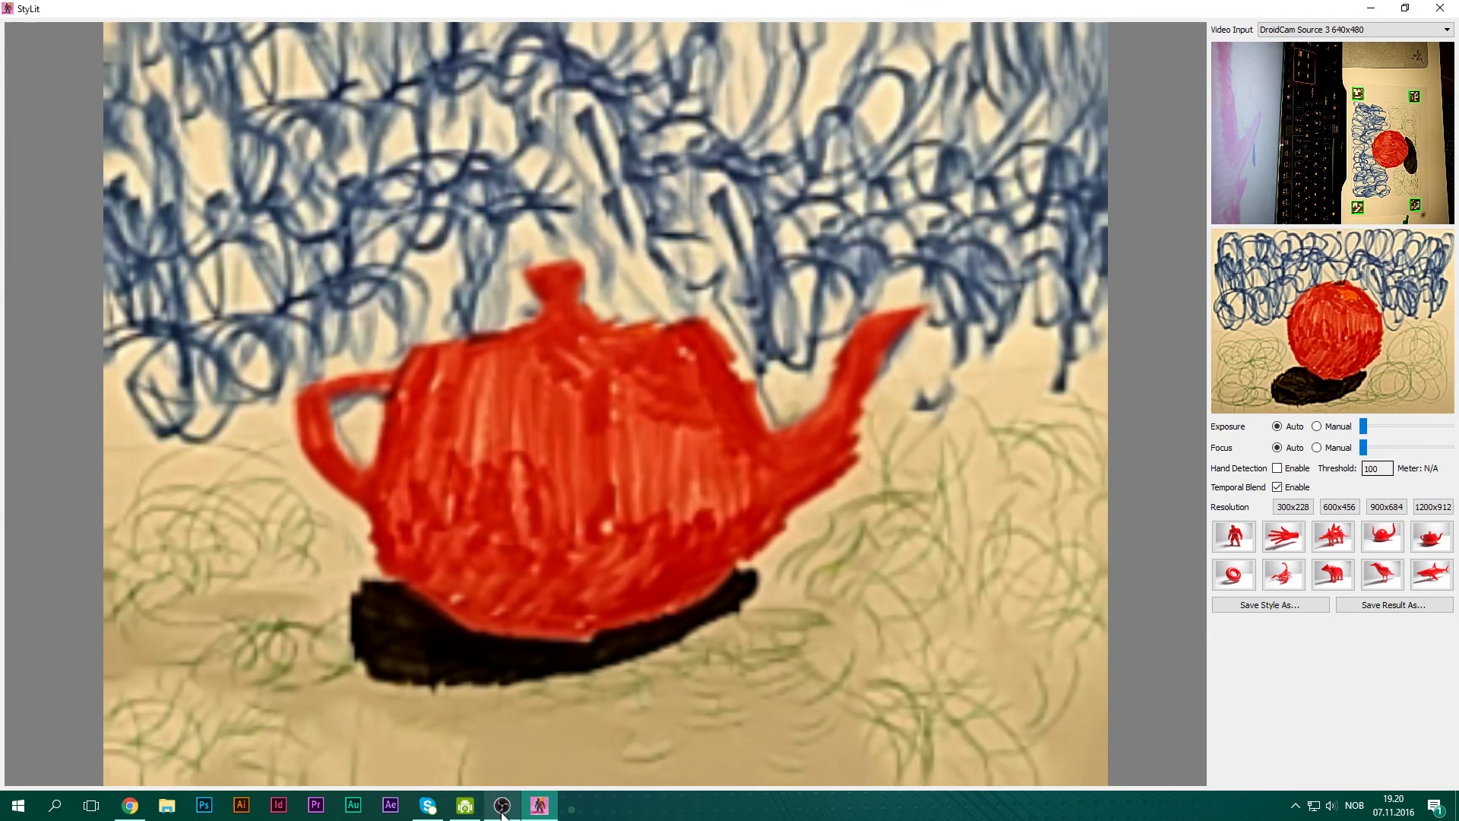
pyautogui.moveTo(502, 812)
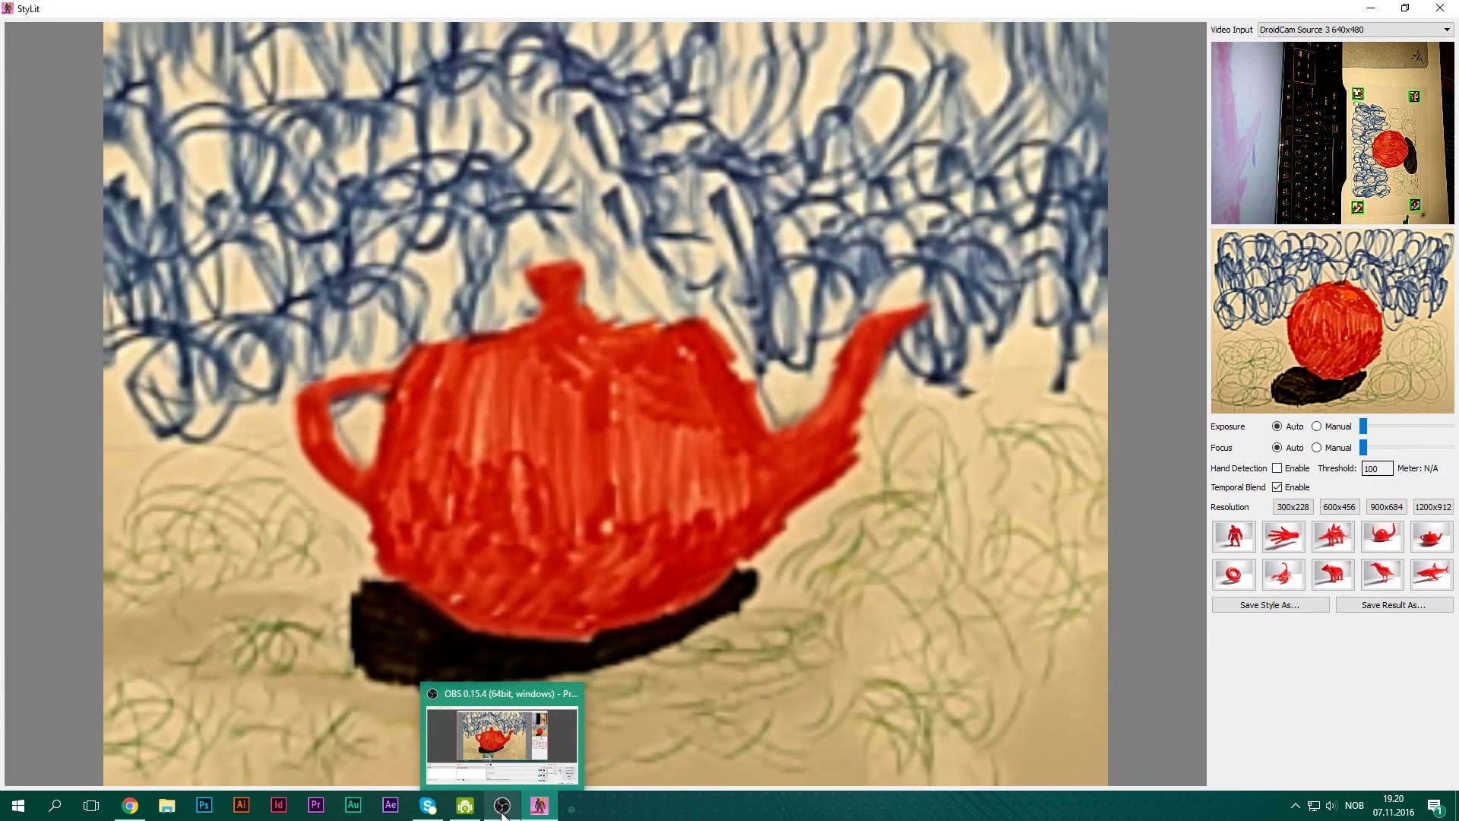